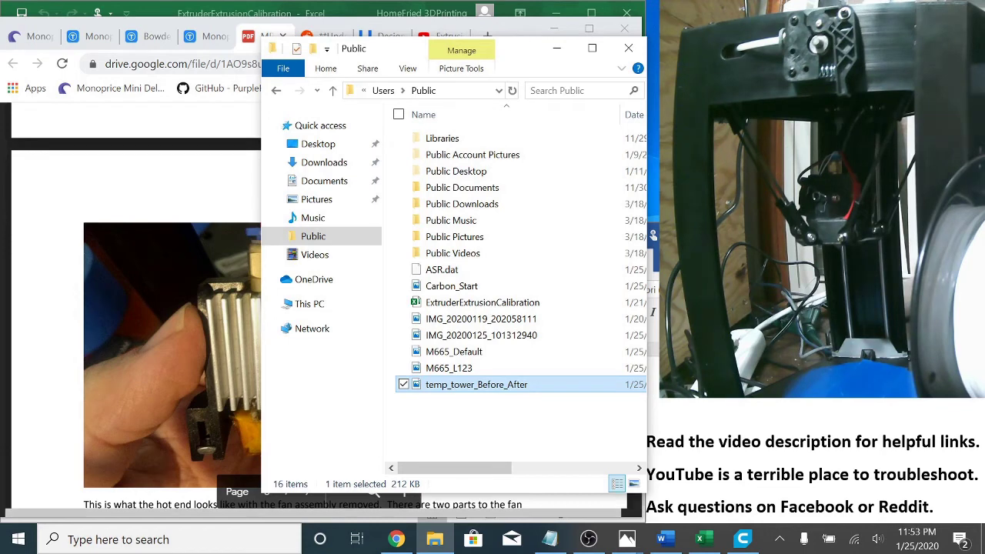
Step: Show OctoPrint's Temperature tab and confirm the hotend Tool target reads 210°C
click(557, 48)
click(27, 39)
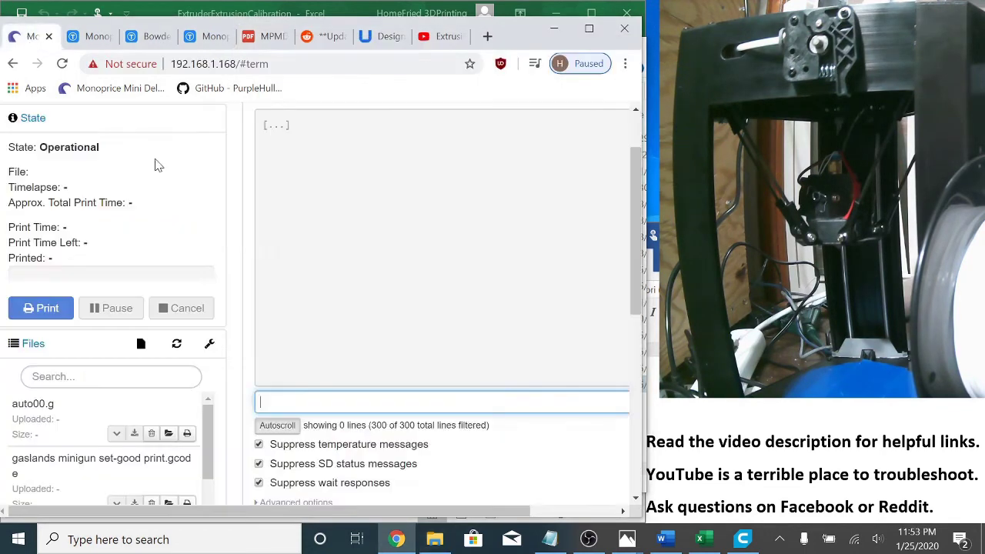
scroll(287, 165, up, 1)
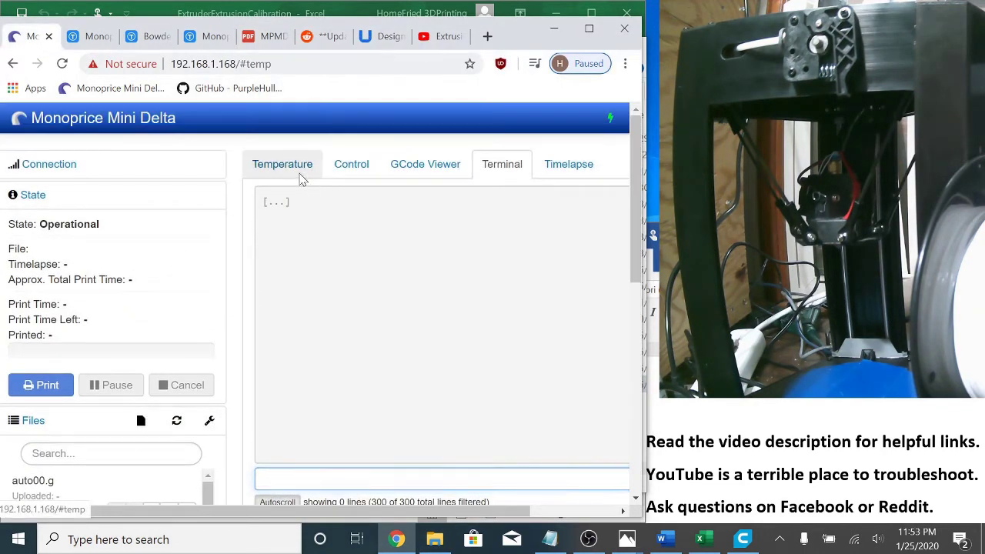
click(299, 175)
scroll(243, 326, down, 3)
double_click(441, 286)
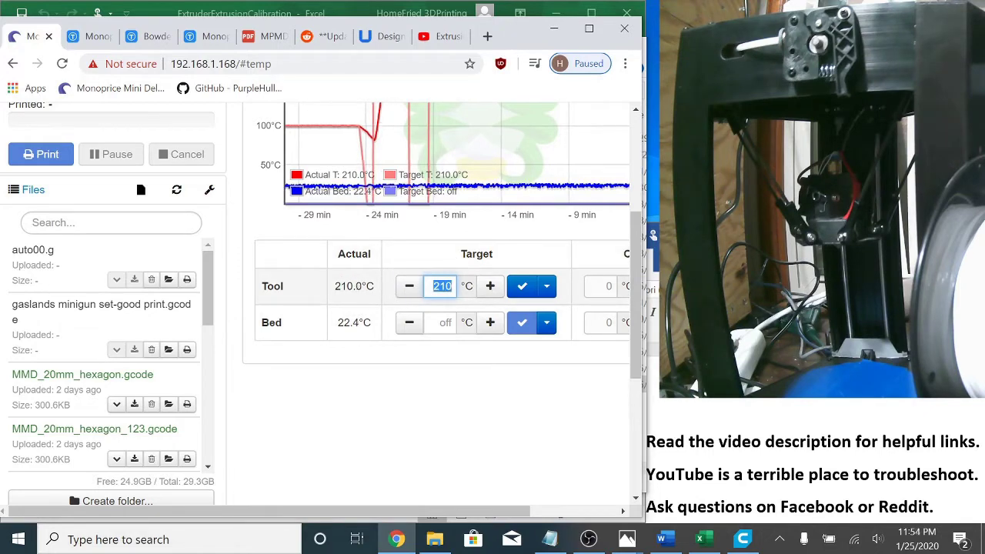
click(437, 286)
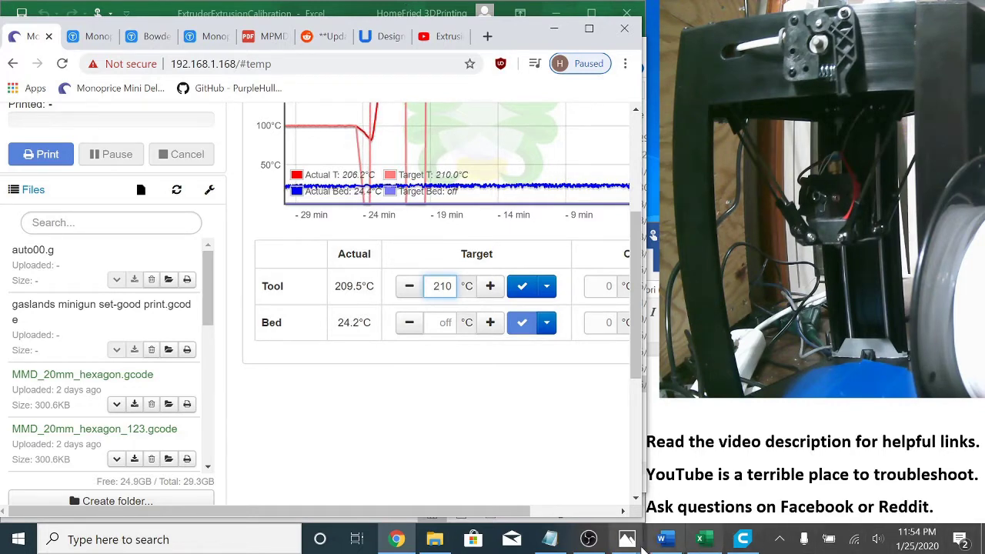
Step: Bring up the ExtruderExtrusionCalibration workbook and inspect the E-new formula beside Starting M92 E 97.00
click(698, 540)
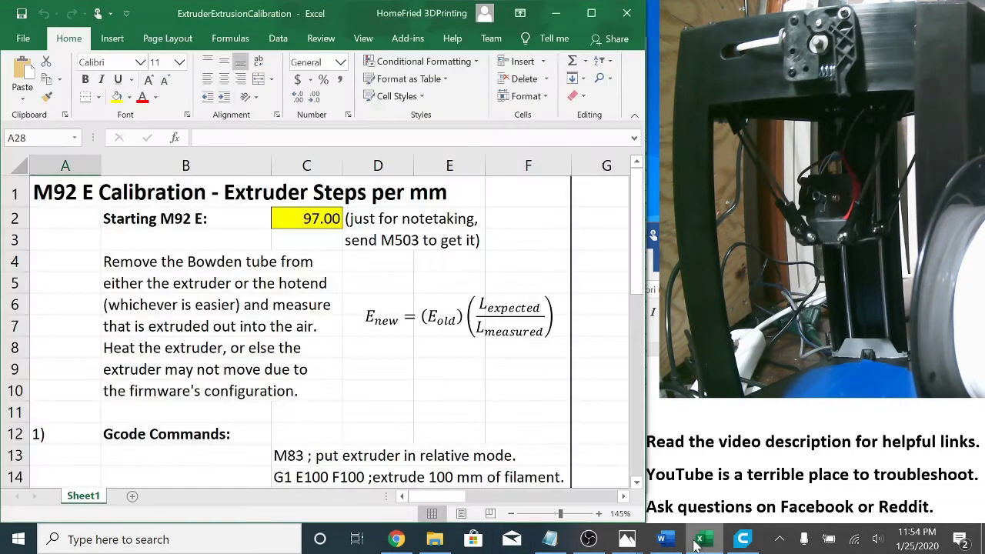
scroll(389, 413, down, 1)
scroll(389, 412, up, 1)
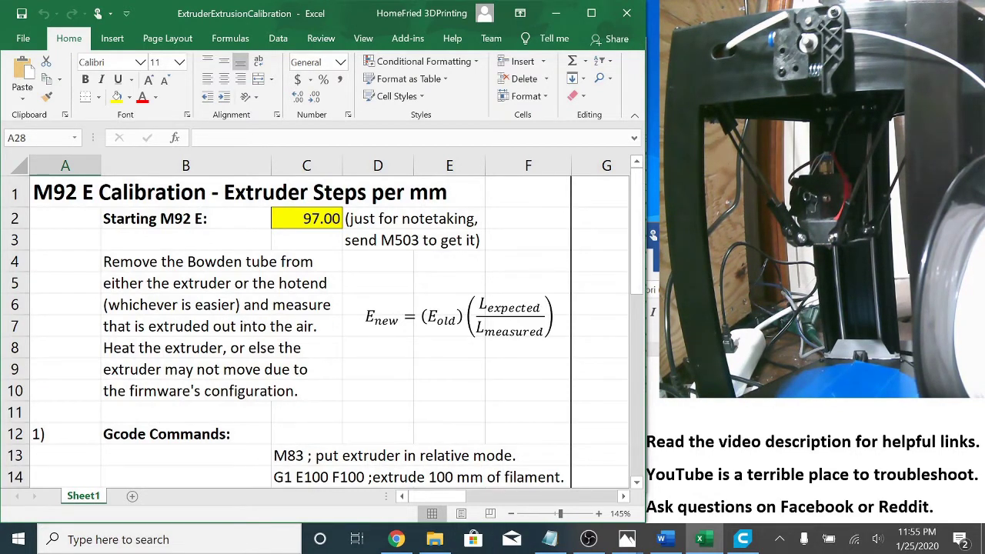
click(385, 351)
click(384, 358)
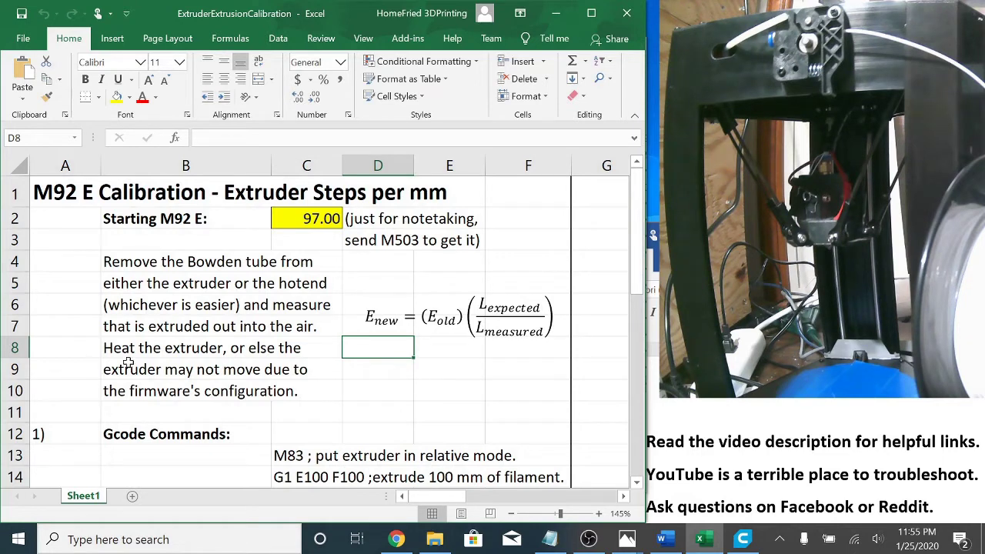
click(156, 365)
scroll(156, 364, down, 1)
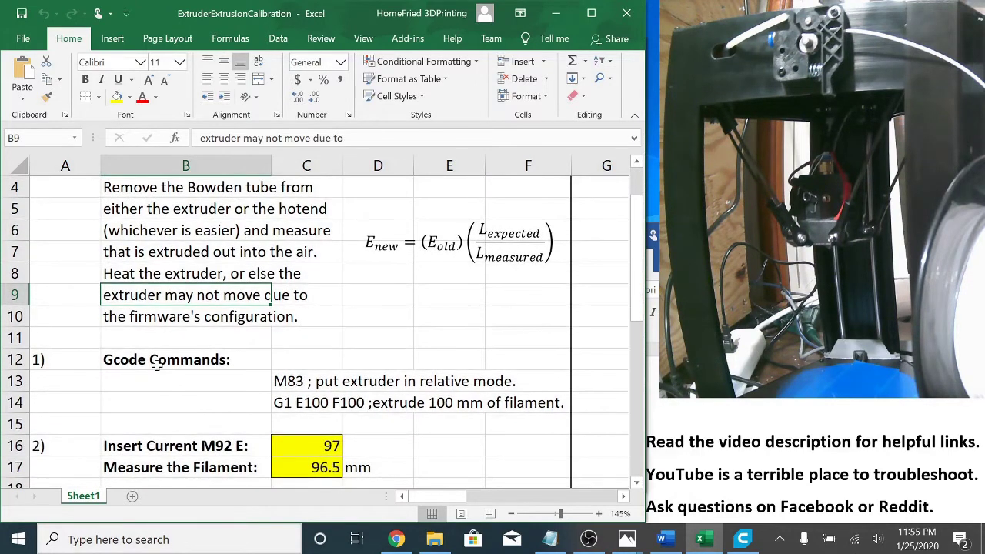
scroll(157, 364, down, 1)
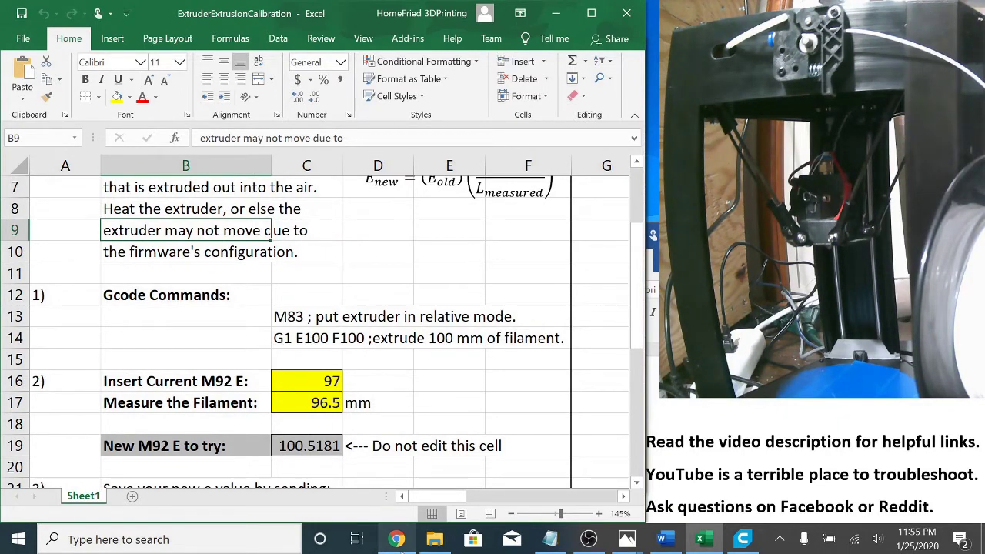
click(397, 539)
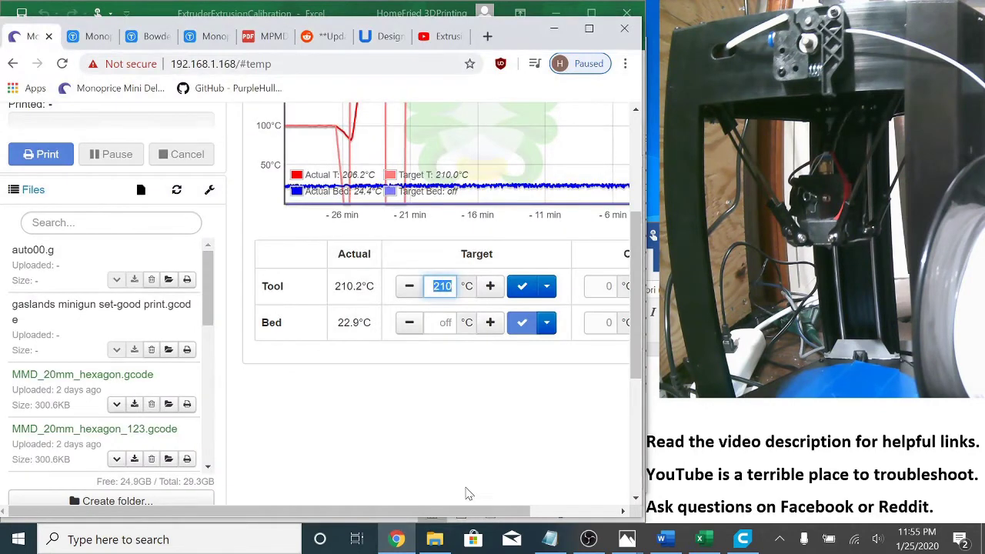
click(710, 438)
scroll(445, 400, up, 2)
scroll(445, 400, up, 2)
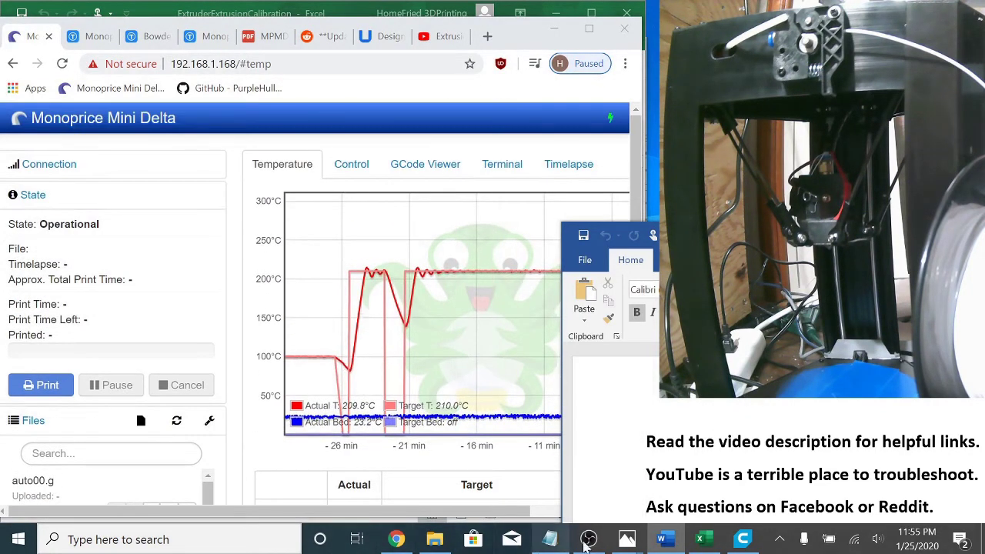
click(700, 539)
scroll(347, 362, up, 3)
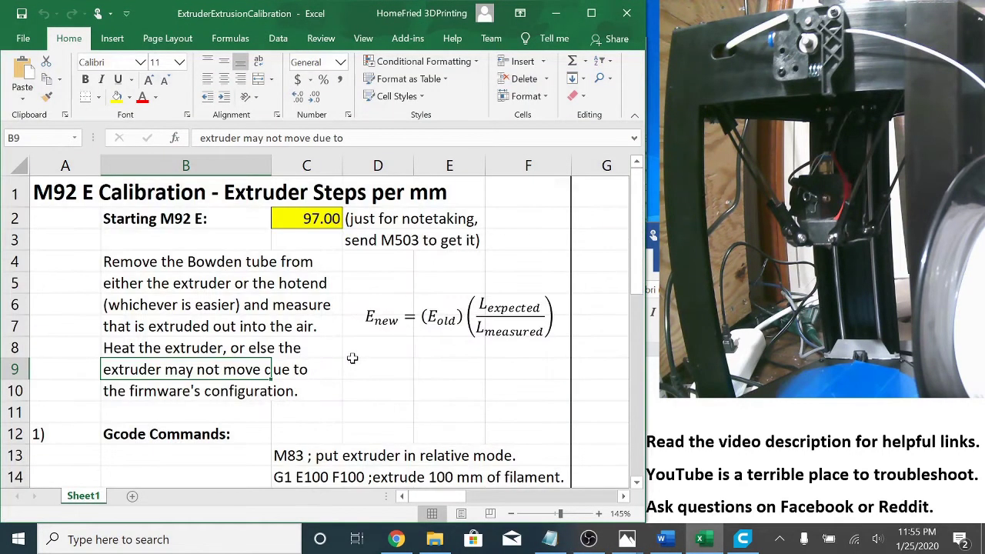
click(298, 223)
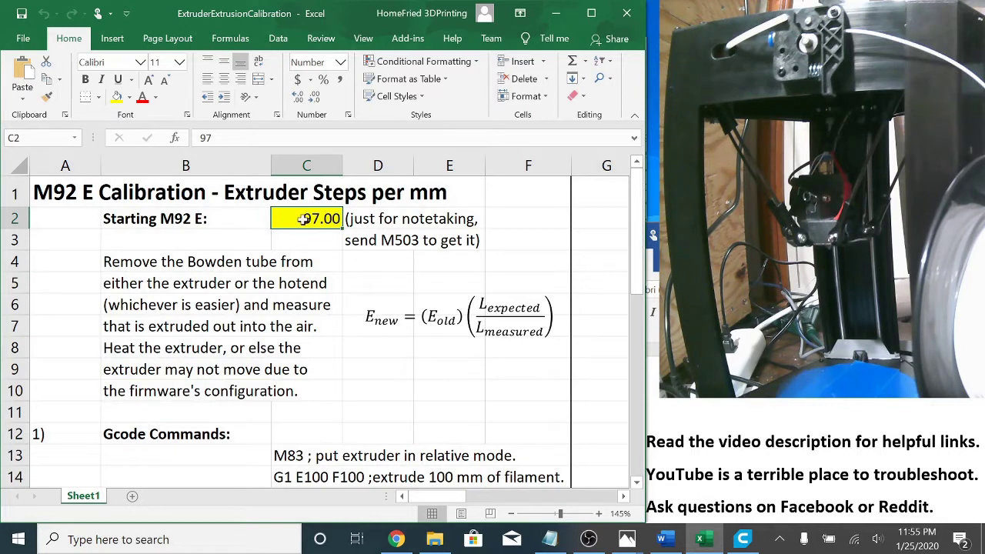
Step: Glance at the Thingiverse calibration page, then switch Chrome to the OctoPrint tab
click(396, 538)
click(91, 37)
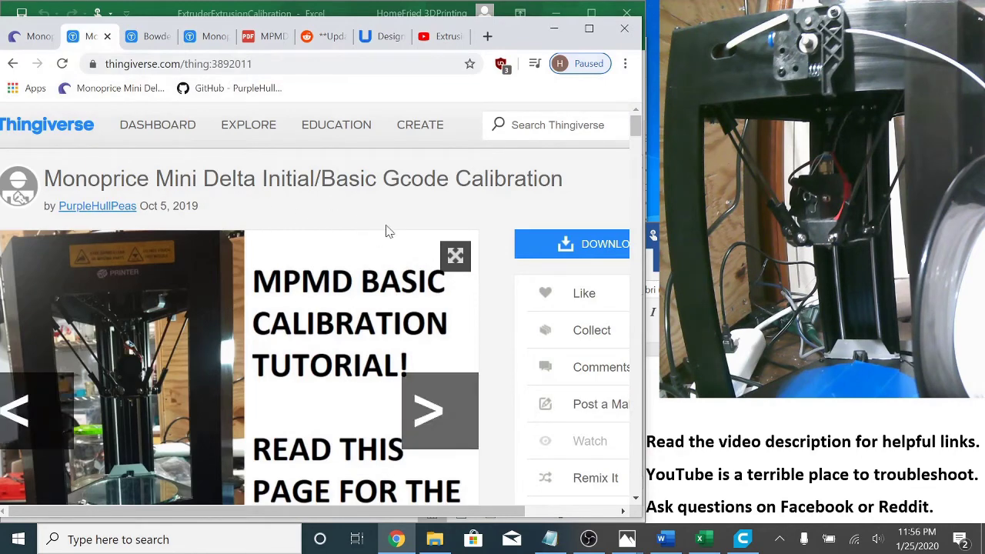
click(555, 36)
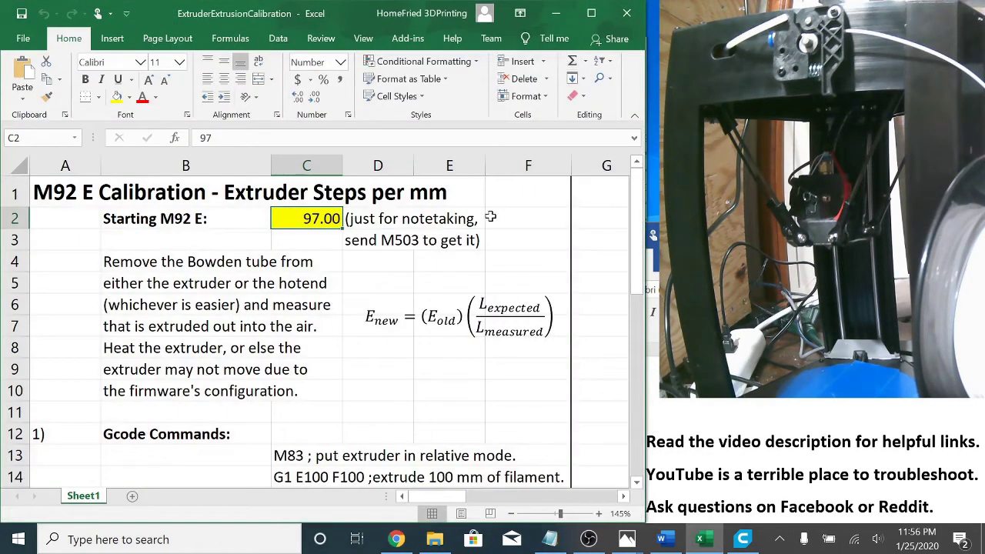
click(396, 539)
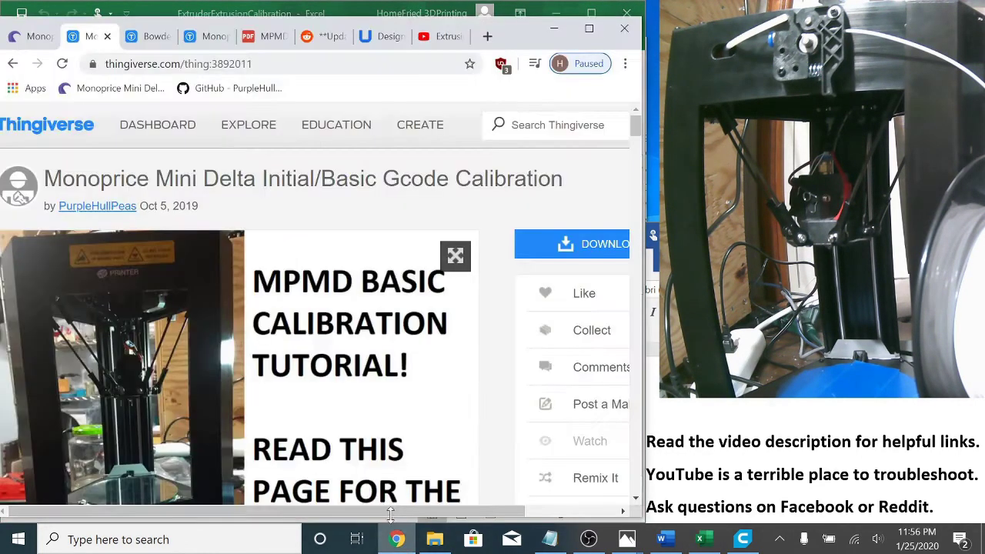
click(31, 39)
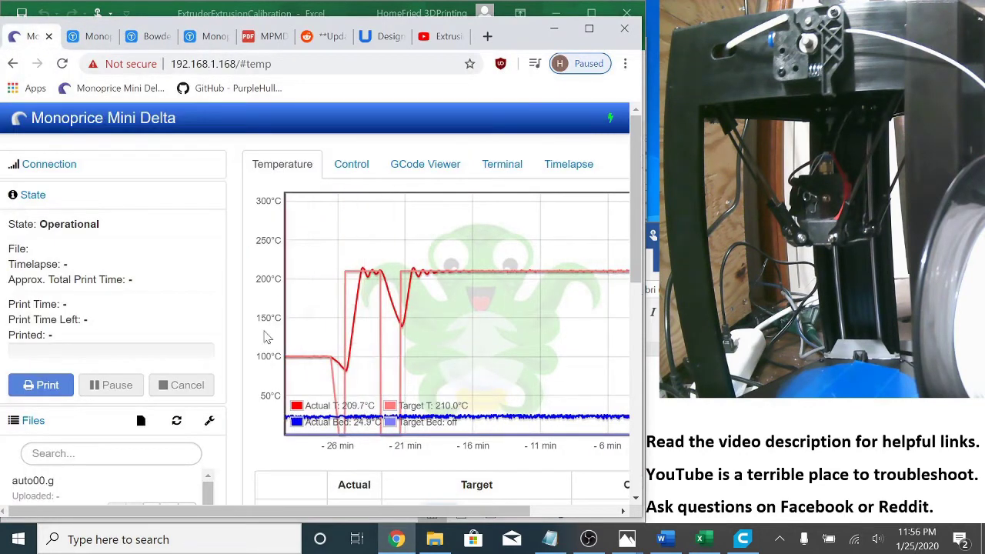
Step: Send M503 from the terminal and highlight the current E97.00 in the M92 line
click(502, 165)
click(427, 478)
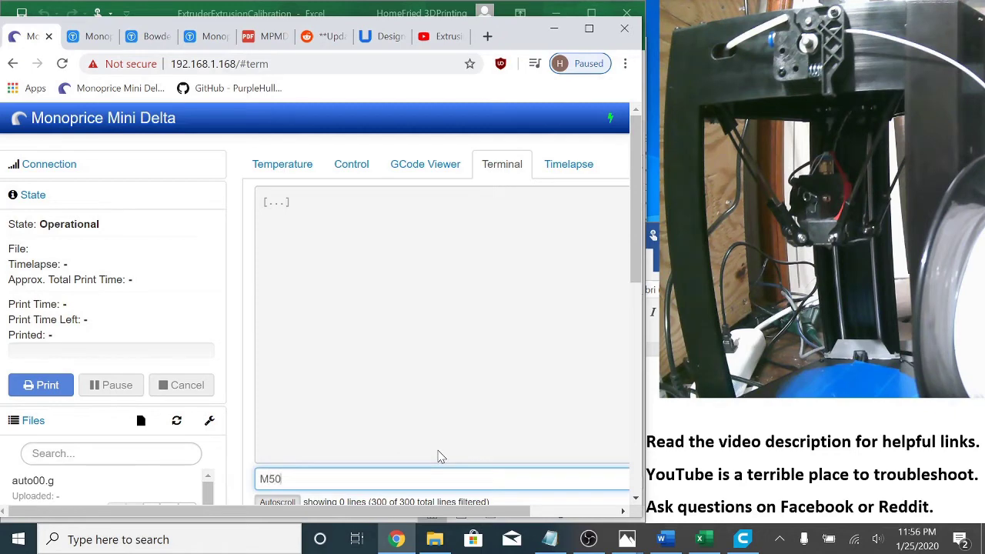
text(M503)
key(Return)
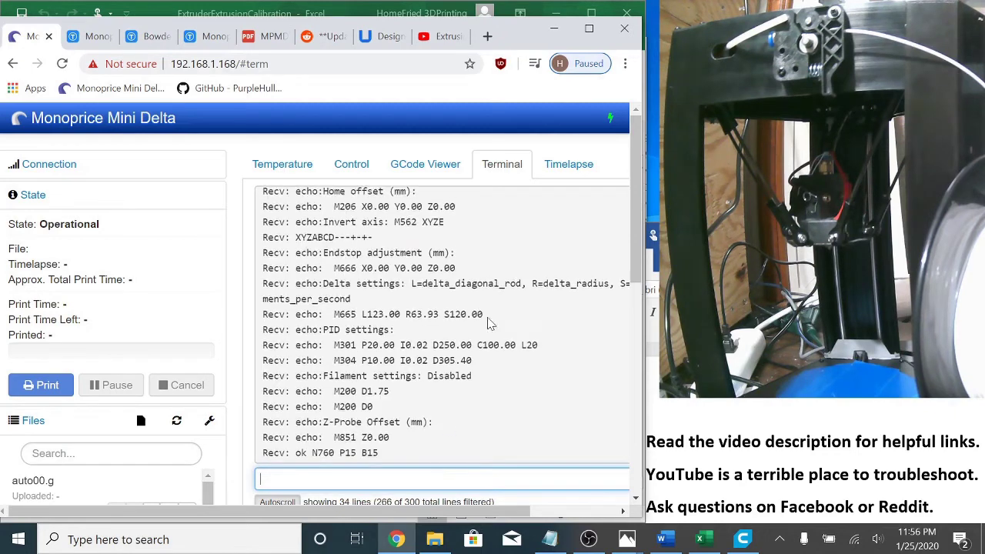
scroll(491, 323, up, 5)
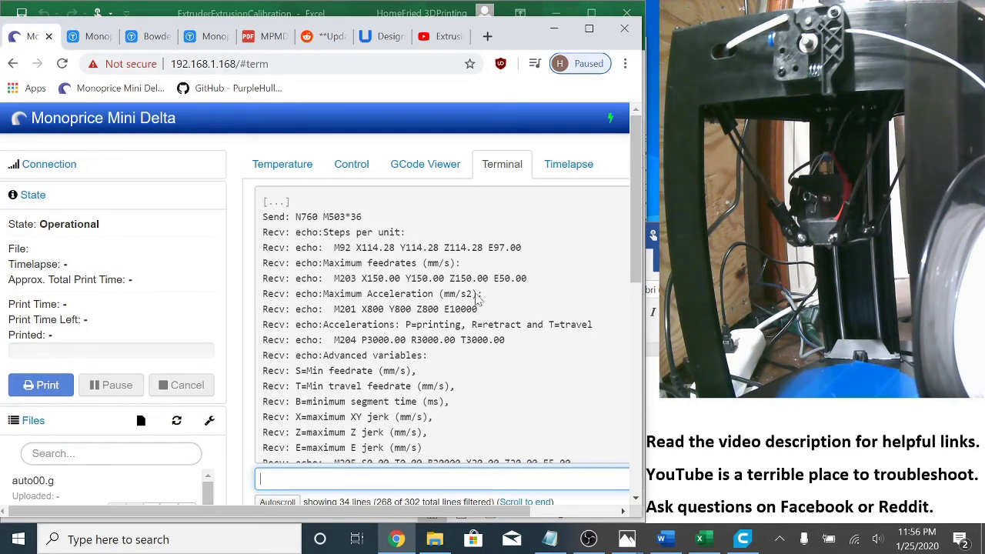
drag(494, 247, 521, 247)
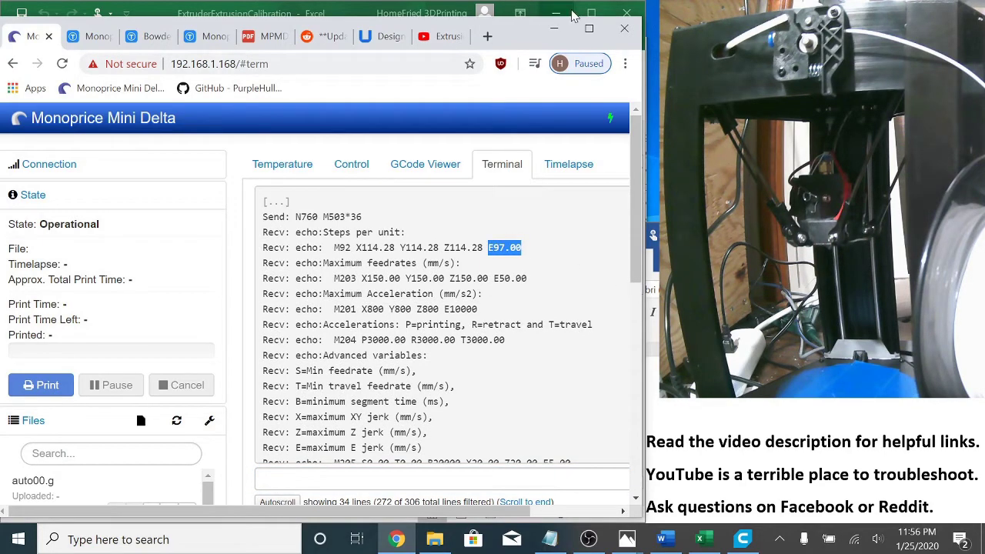
Step: Review the starting M92 E in C2 and the current E value 97 in C16, leaving them unchanged
click(556, 31)
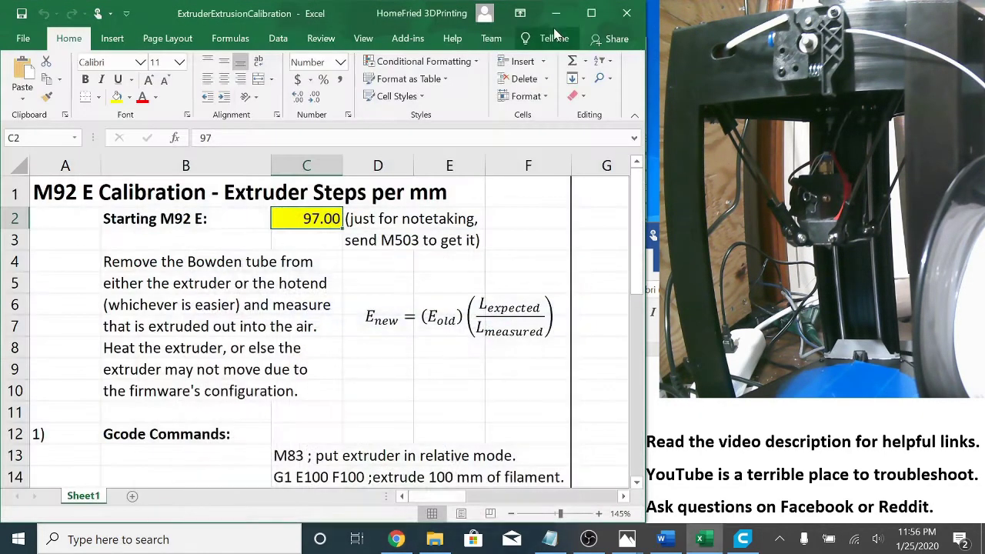
click(332, 247)
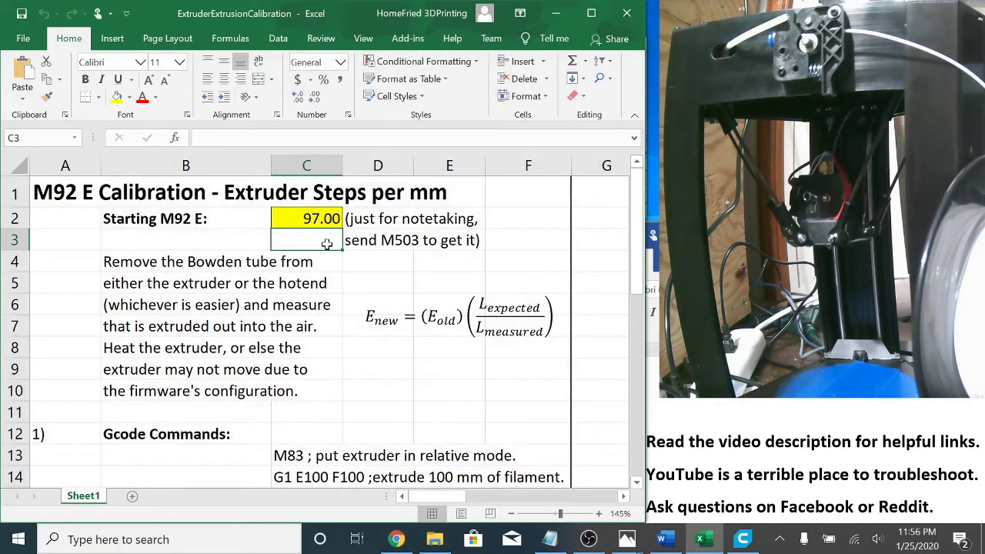
click(332, 221)
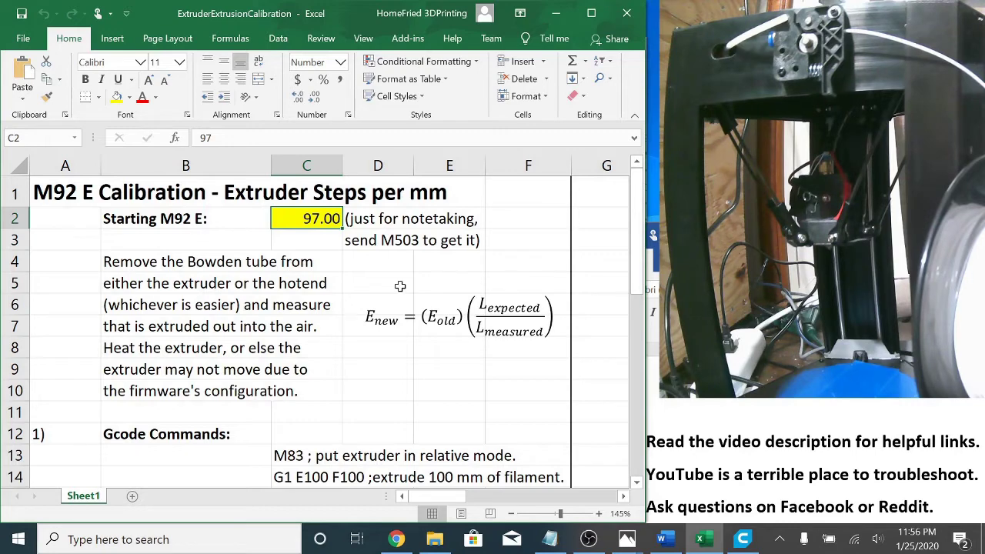
scroll(397, 283, down, 3)
scroll(397, 271, down, 1)
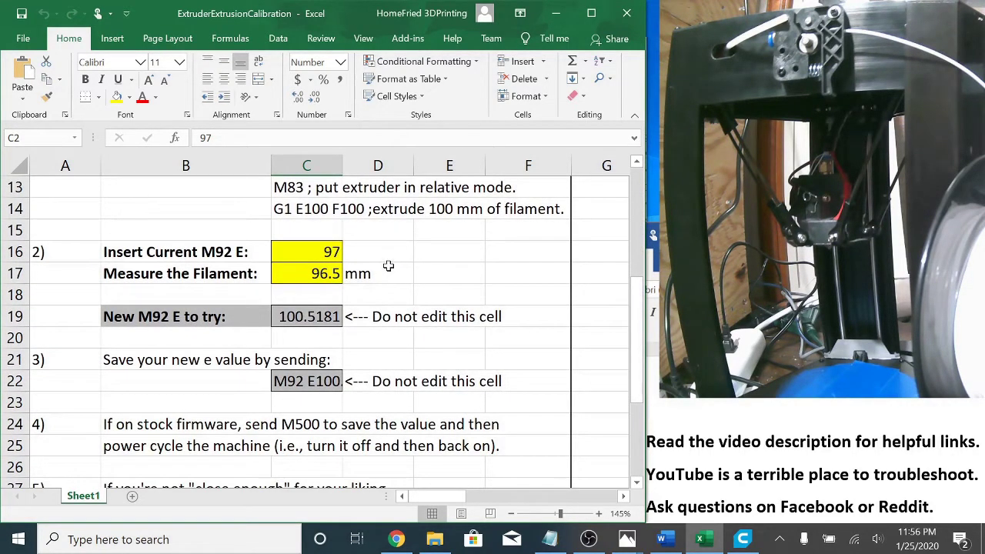
scroll(389, 265, up, 4)
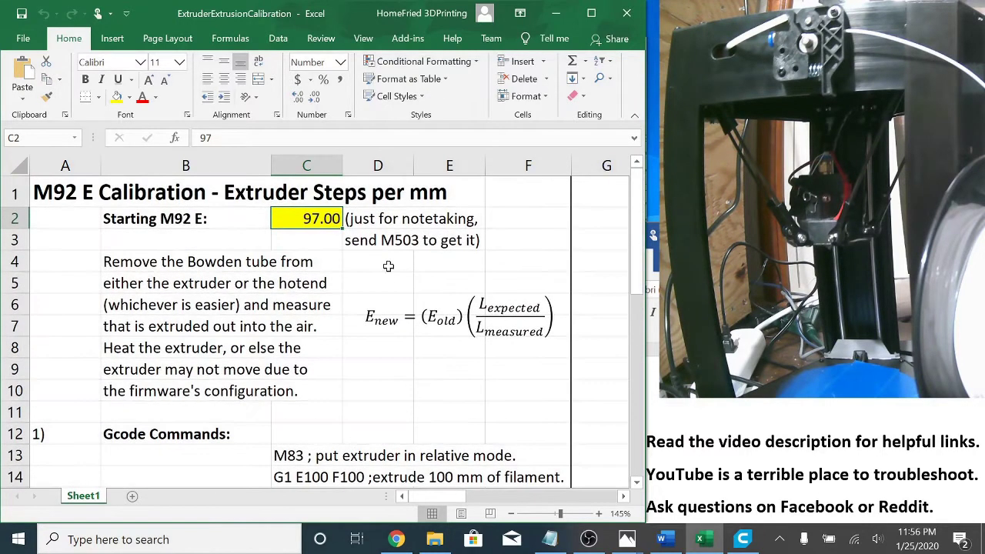
scroll(386, 293, down, 3)
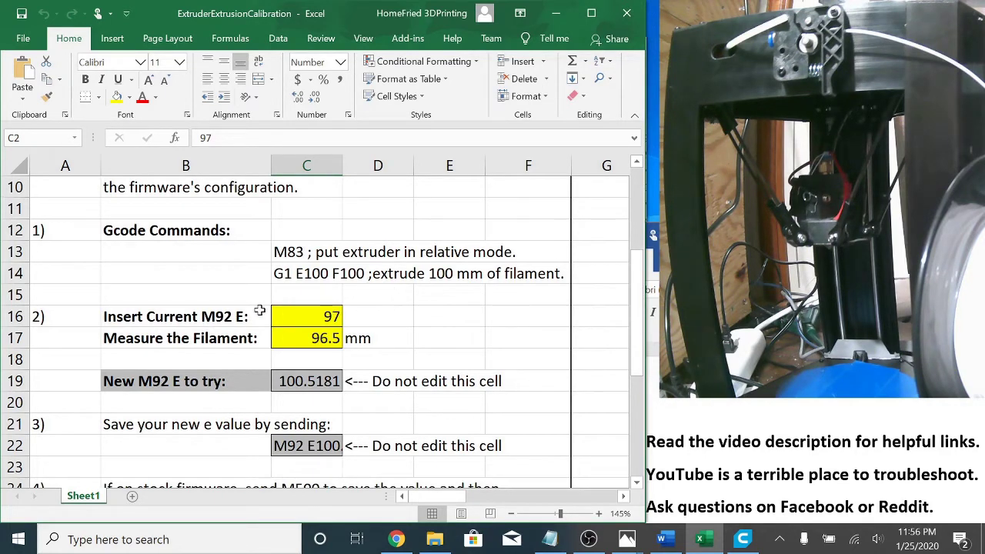
click(211, 316)
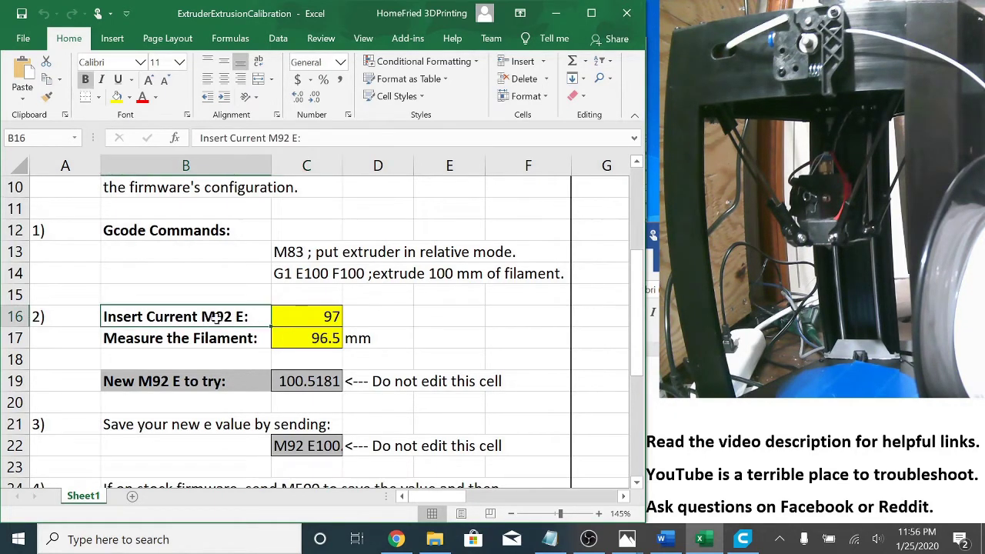
click(323, 316)
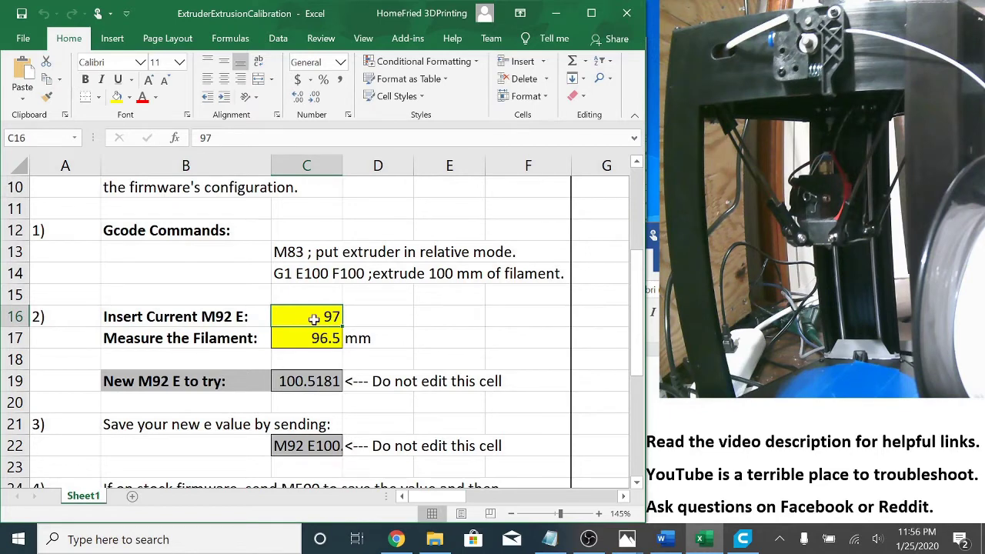
double_click(323, 316)
double_click(324, 317)
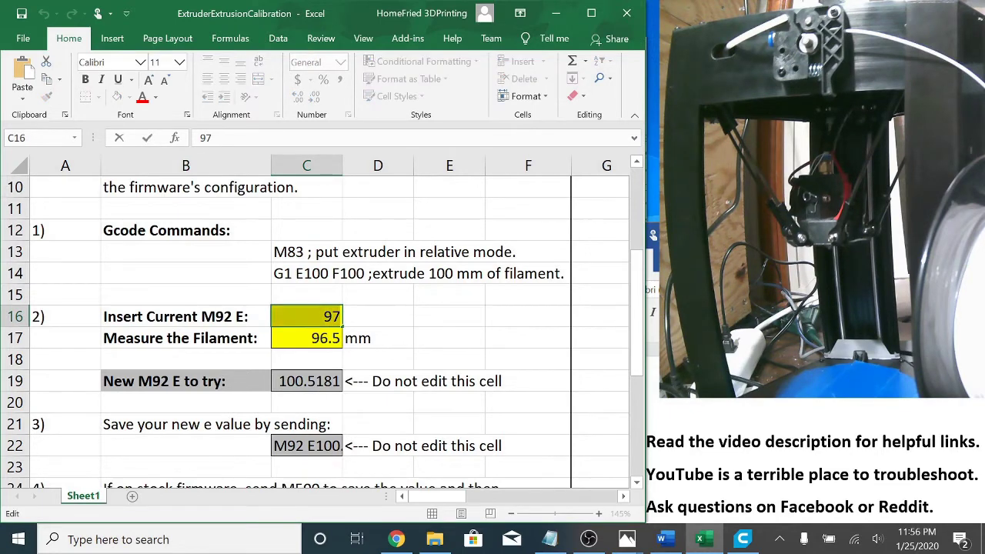
click(429, 322)
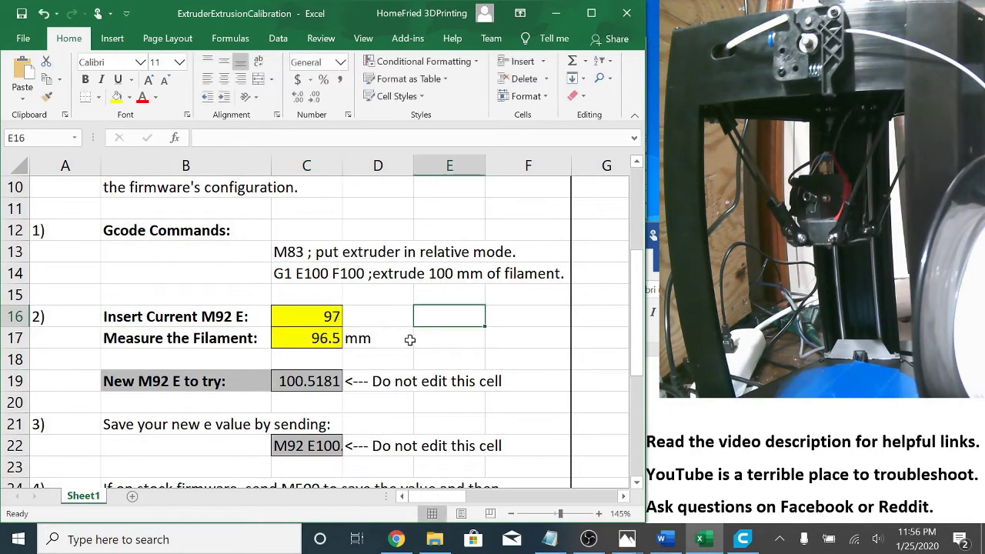
Step: Copy 'G1 E100 F100' from the contents of cell C14
click(284, 252)
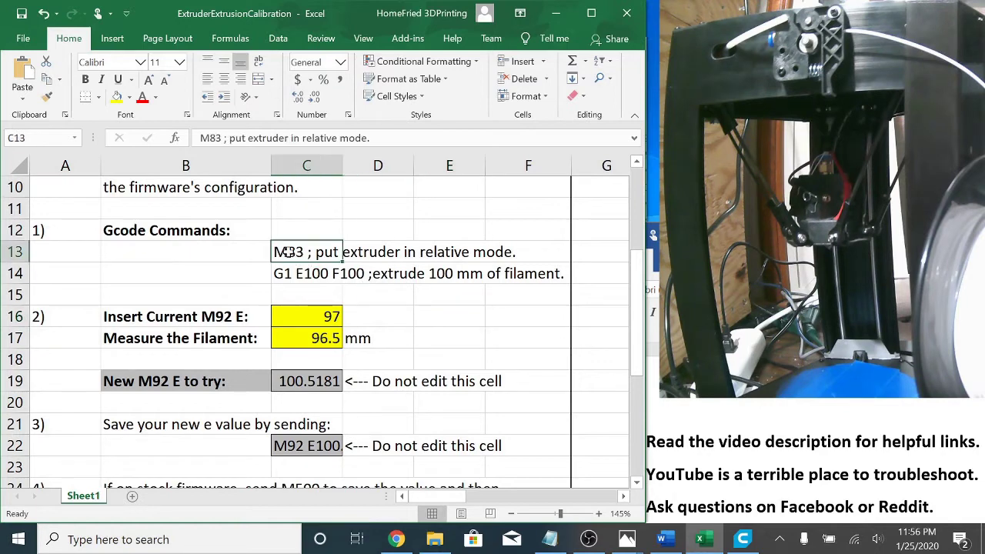
click(287, 277)
key(F2)
drag(201, 138, 262, 137)
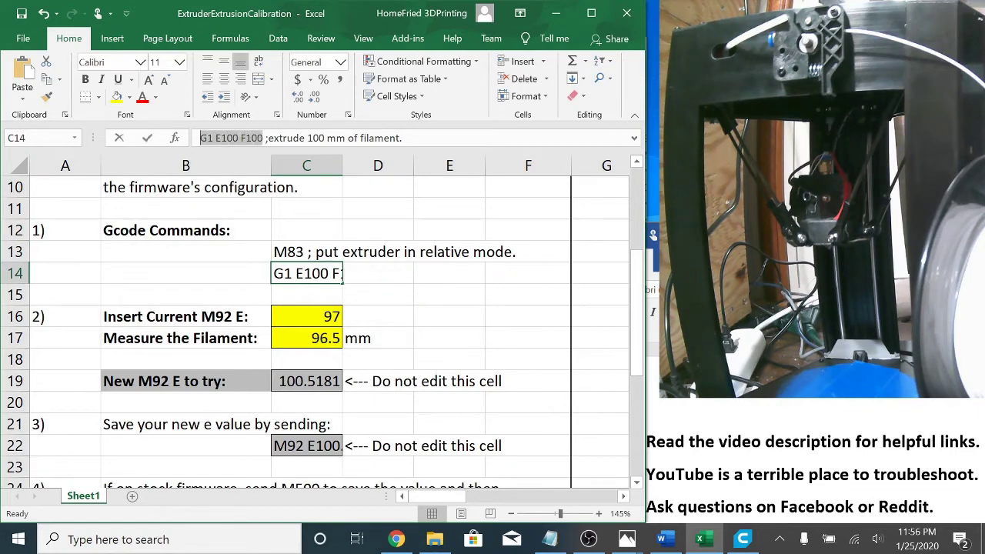
right_click(231, 140)
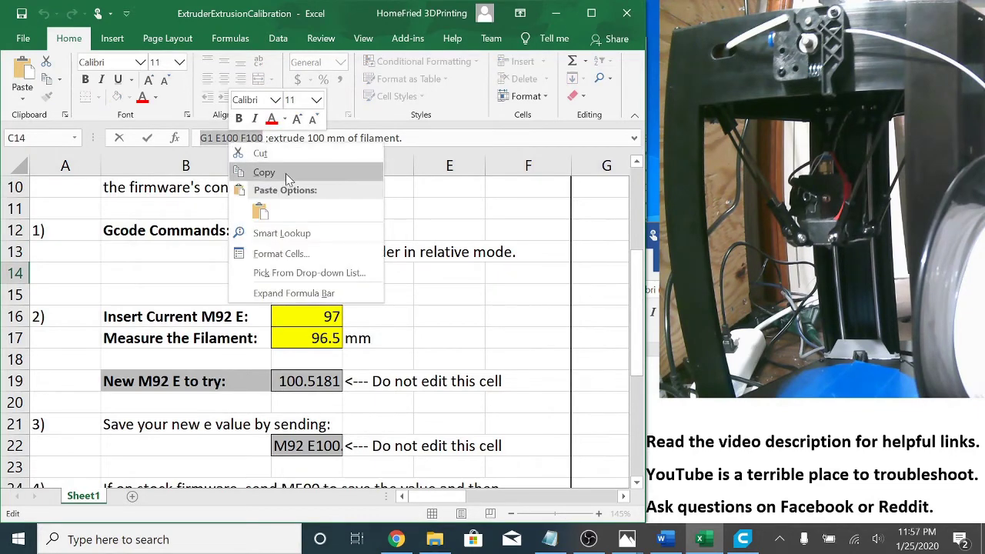
click(286, 173)
Step: Send M83 from the OctoPrint terminal with the log following new output
click(398, 540)
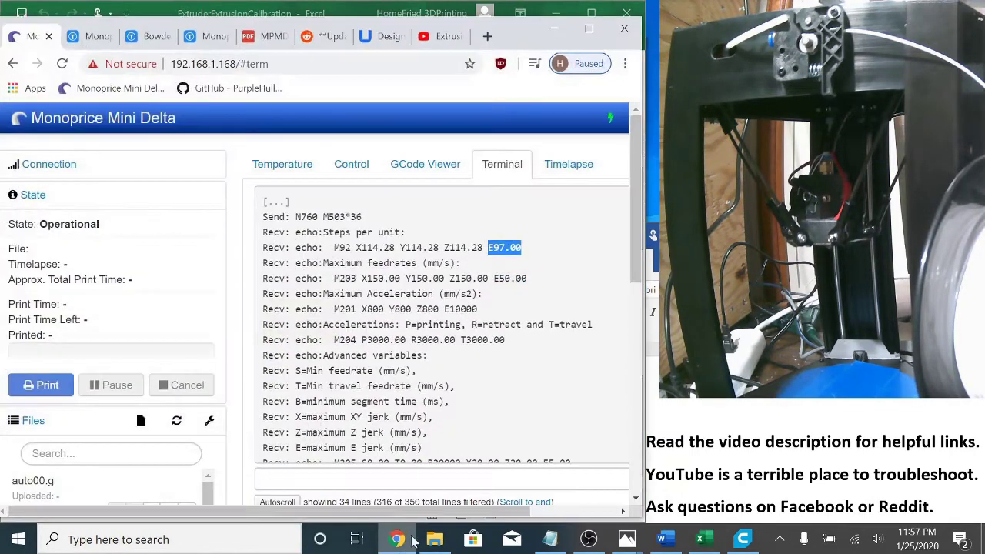
click(308, 479)
click(276, 501)
click(329, 477)
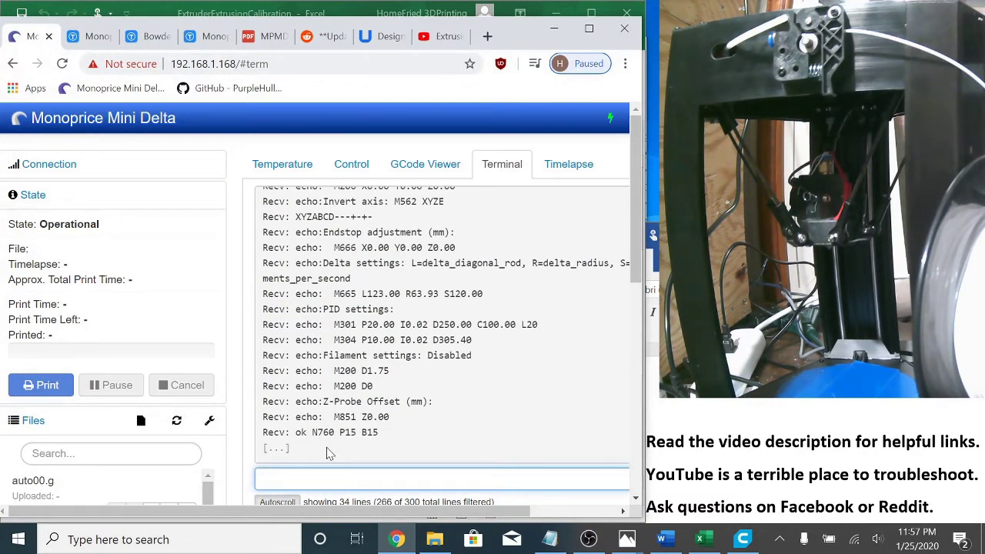
text(M83)
key(Return)
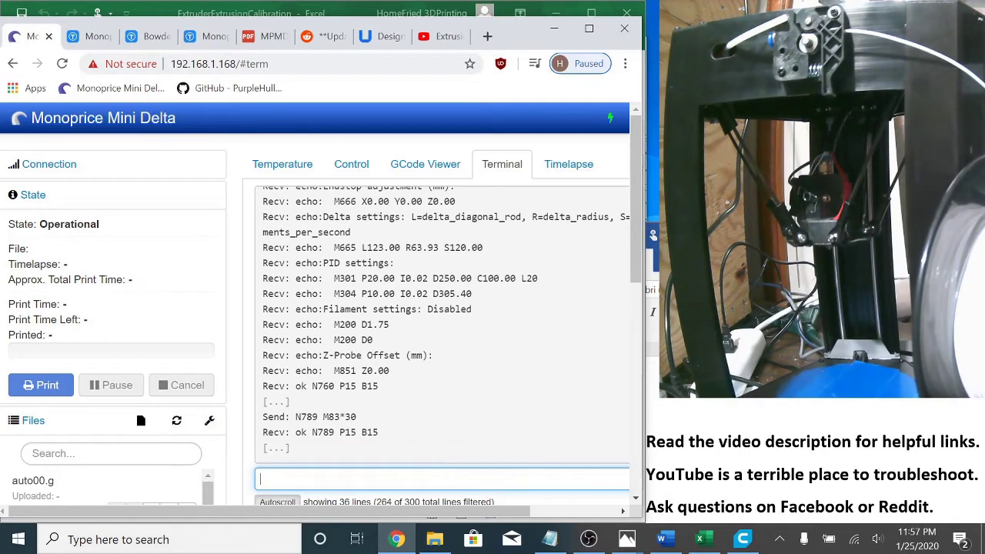
Step: Paste G1 E100 F100 into the terminal input and send it to extrude 100 mm
right_click(374, 479)
click(462, 339)
key(Return)
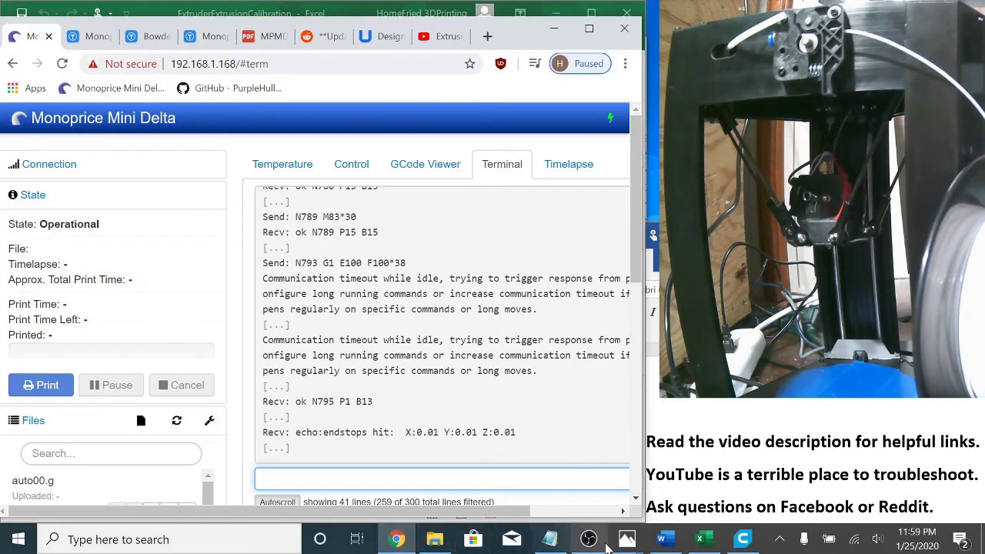
Step: Enter 95.5 mm as the measured filament length in C17
click(700, 540)
click(408, 330)
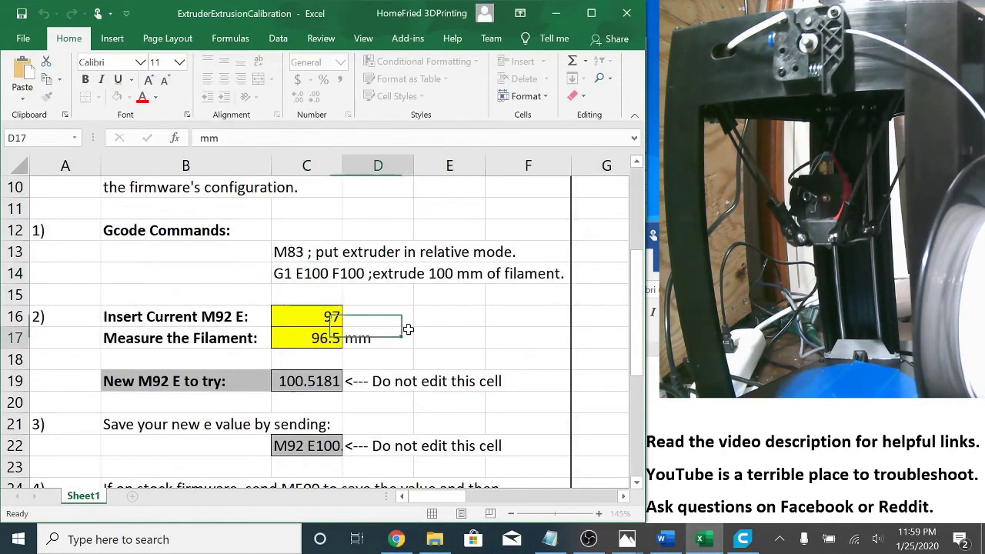
click(324, 337)
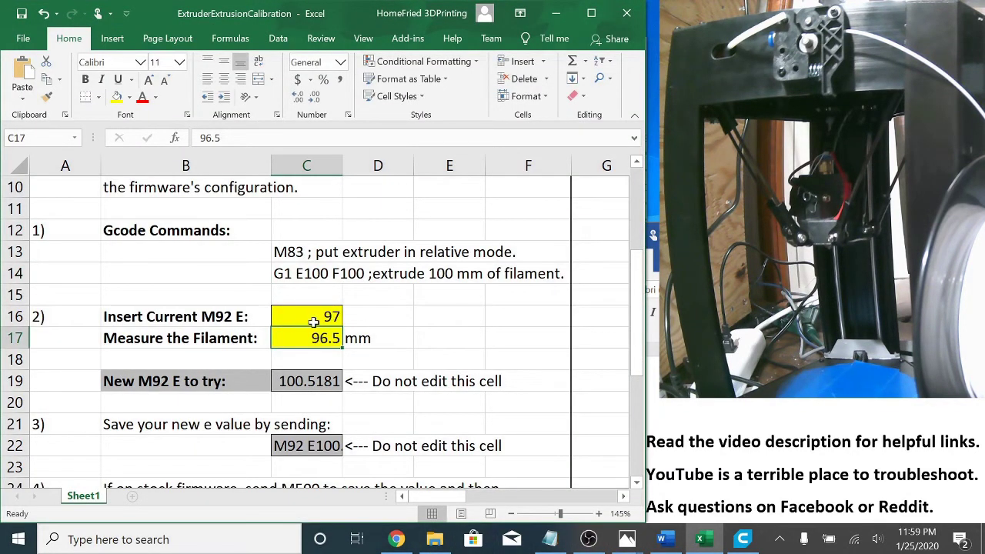
text(95.)
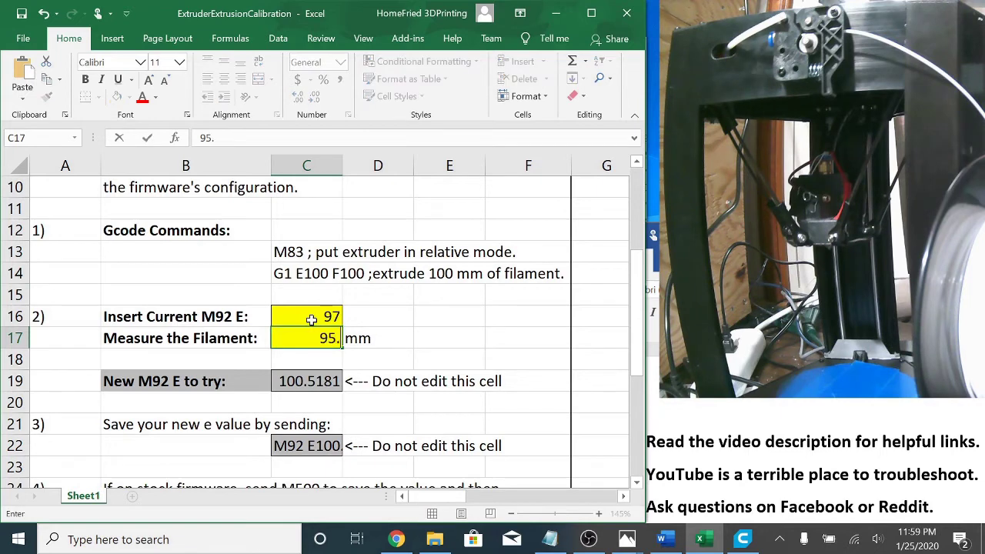
text(5)
key(Return)
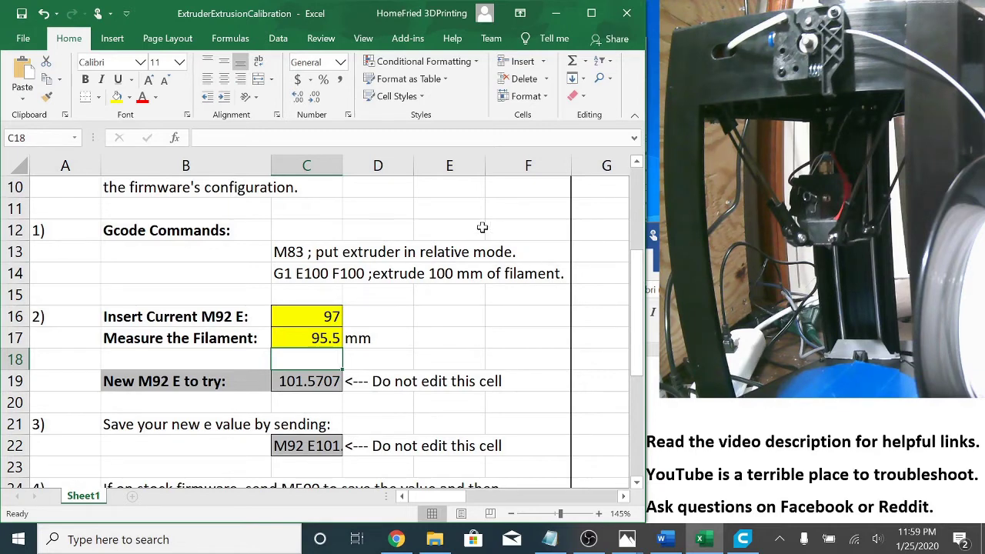
Step: Copy the resulting new M92 E value 101.5707 from C19
click(470, 310)
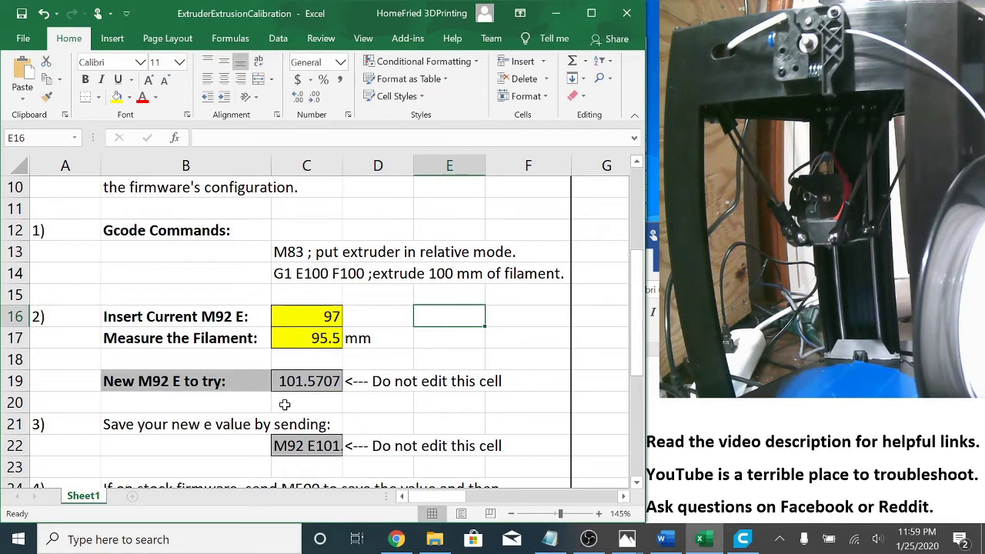
click(305, 382)
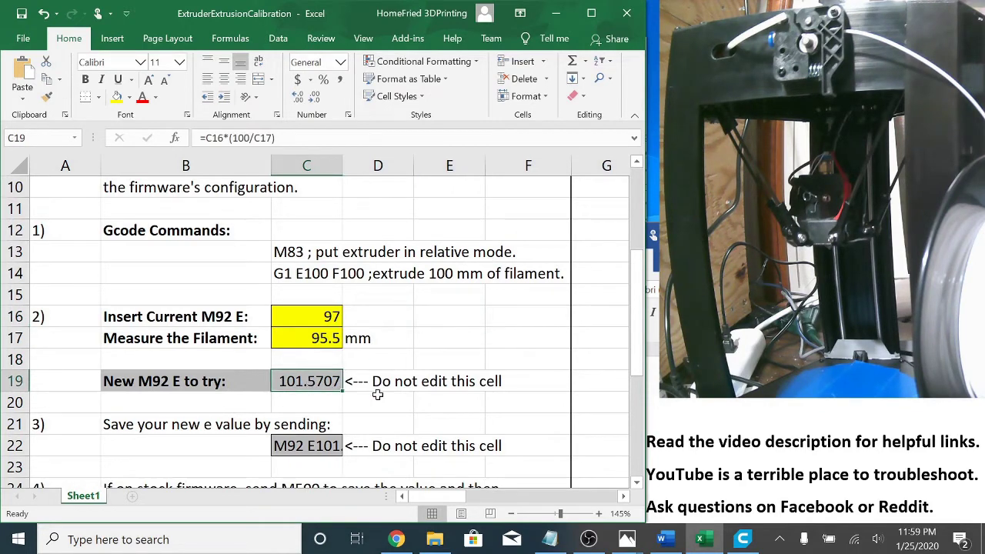
key(ctrl+c)
Step: Send M92 E101.5706806 from the terminal with the pasted value
click(397, 540)
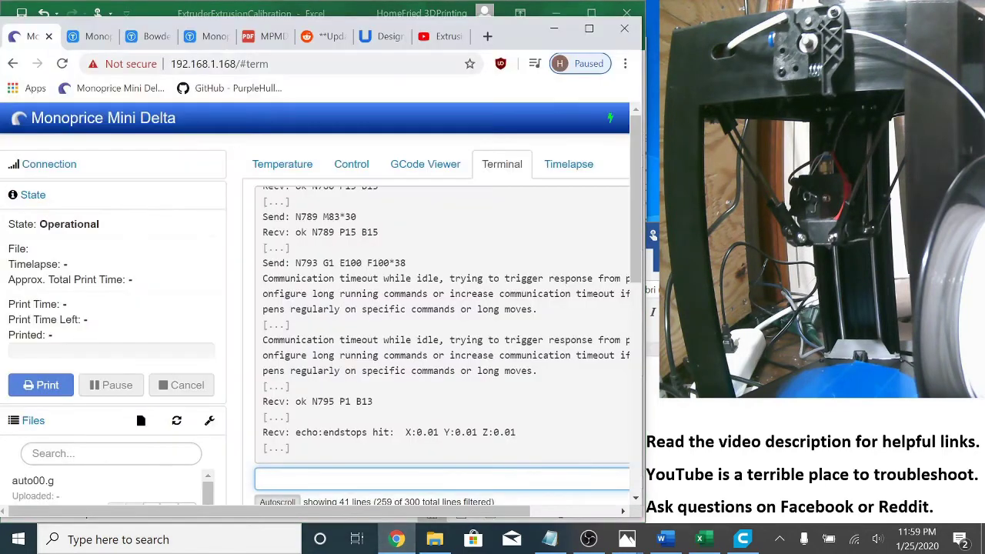
text(M92 )
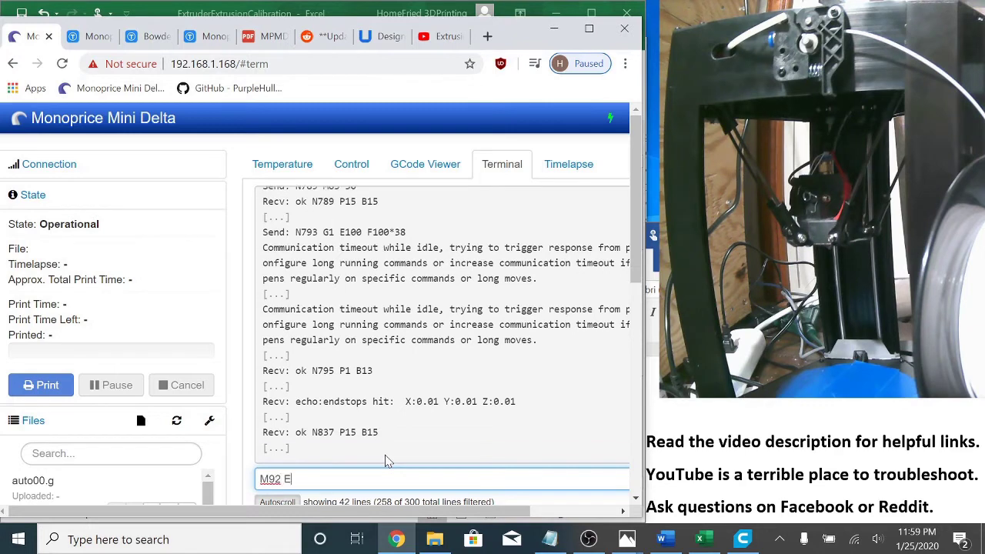
text(E)
key(ctrl+v)
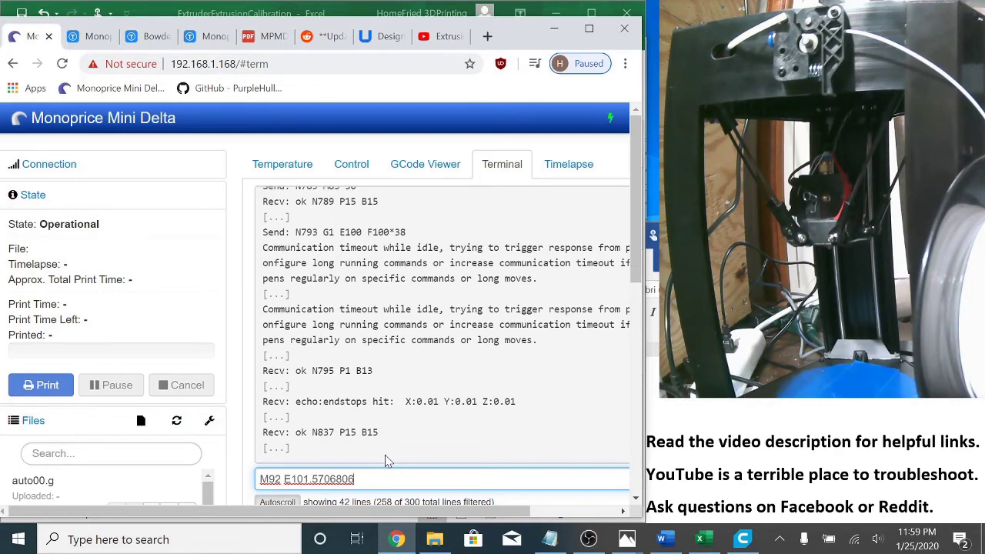
key(Return)
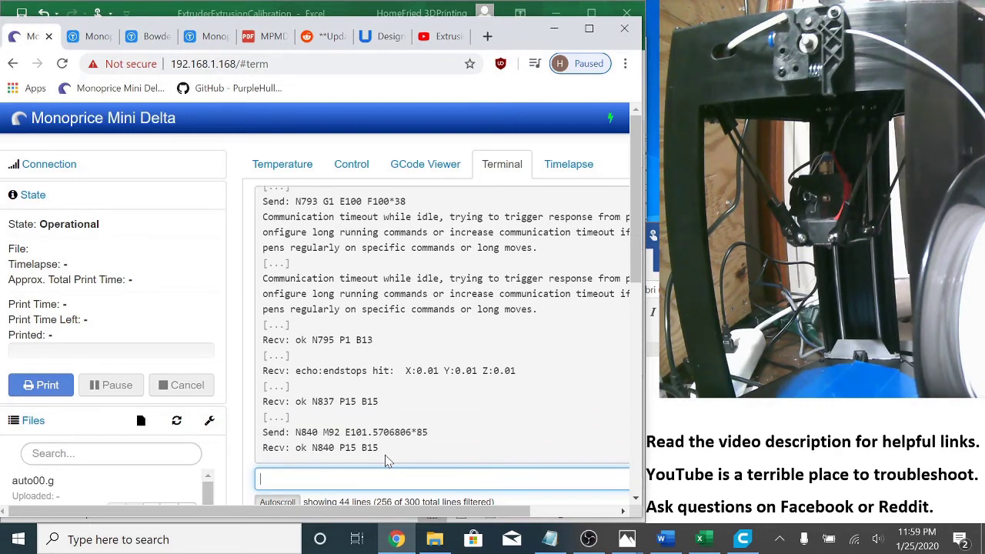
Step: Store the settings with M500 and confirm the new E value with an M503 report
text(M500)
key(Return)
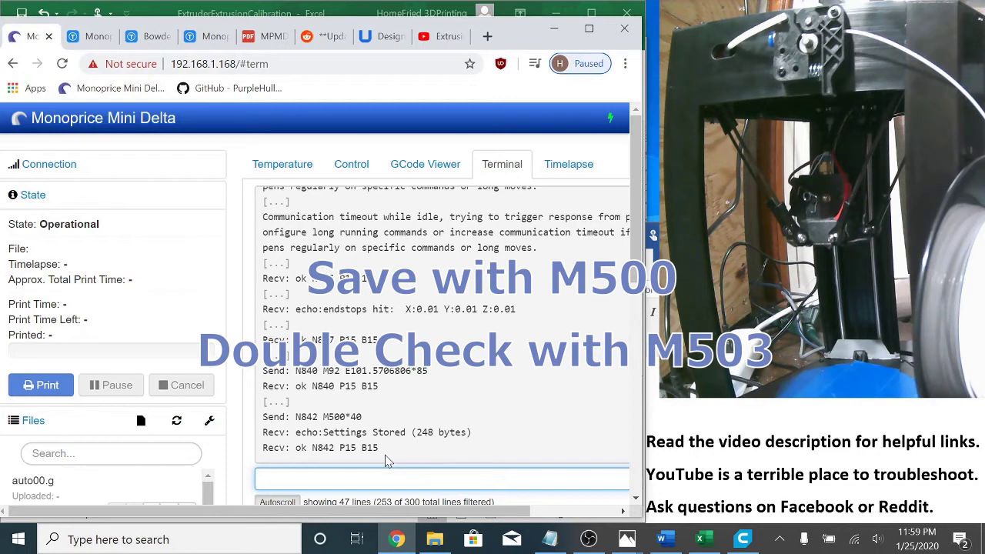
text(M50)
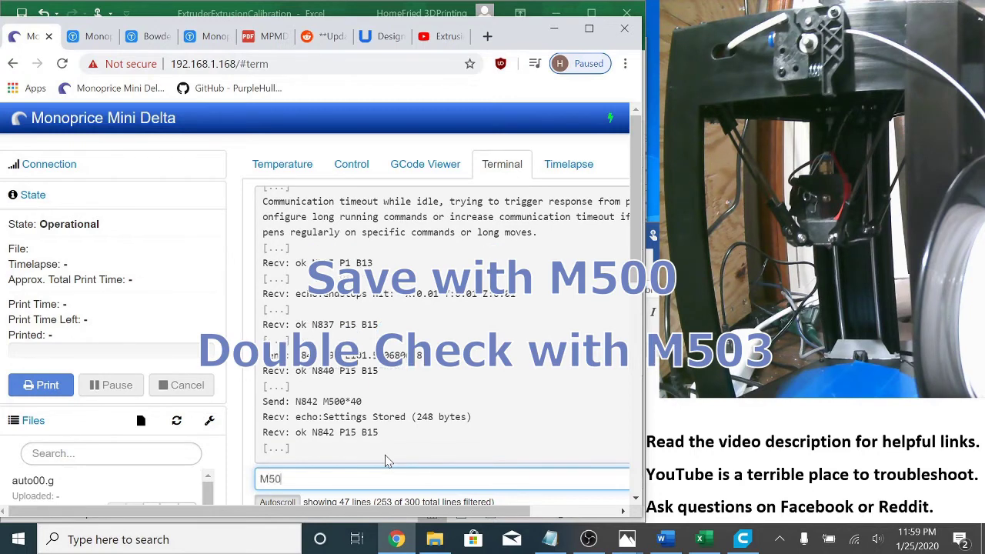
text(3)
key(Return)
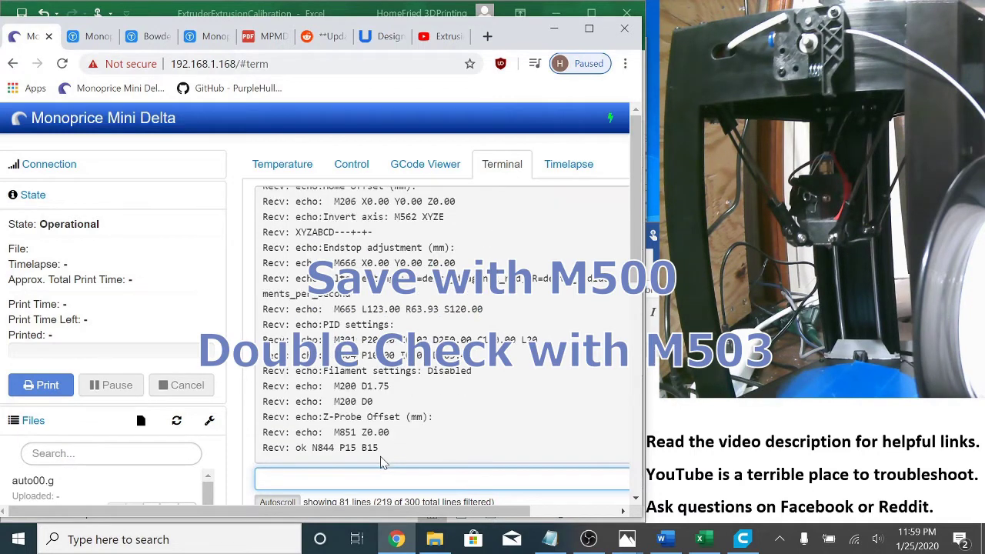
scroll(531, 323, up, 2)
scroll(529, 327, up, 2)
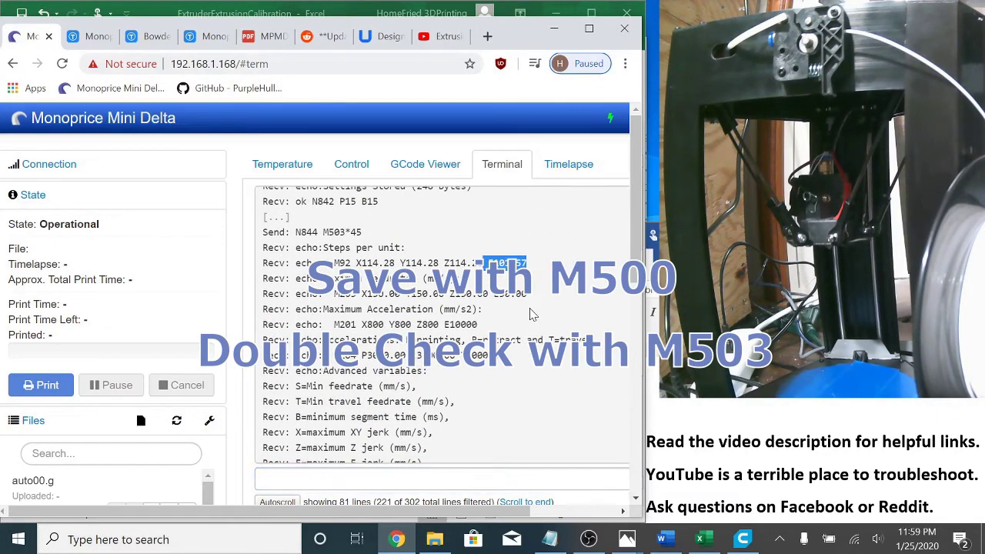
Step: Type M503 into the terminal input, then switch the printer's smart plug power
scroll(531, 319, down, 4)
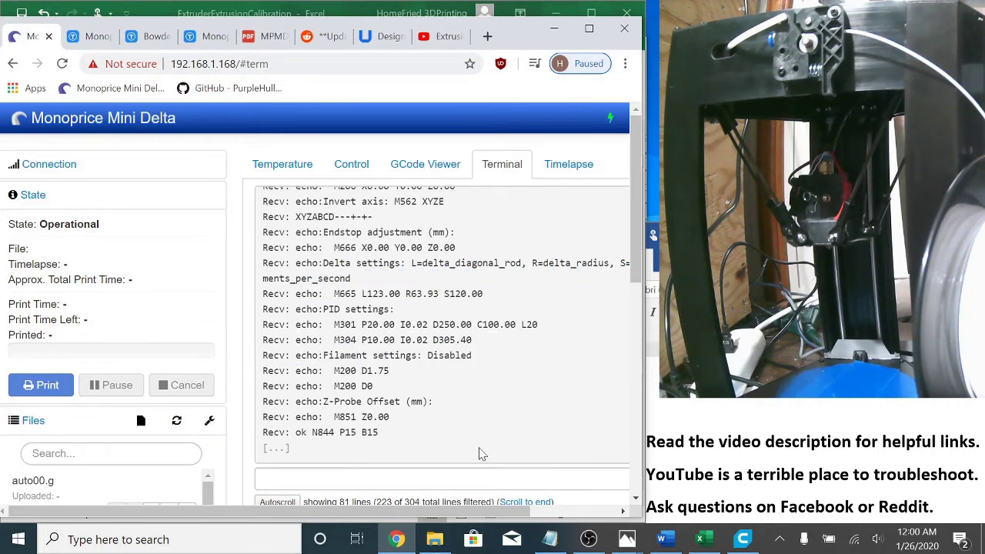
click(479, 471)
text(M503)
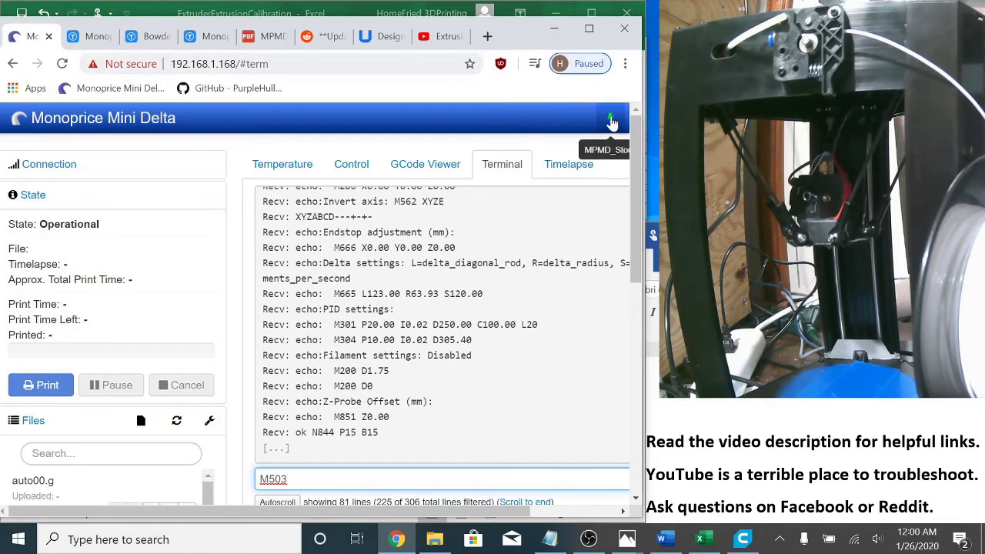
click(612, 121)
scroll(579, 241, down, 1)
click(579, 241)
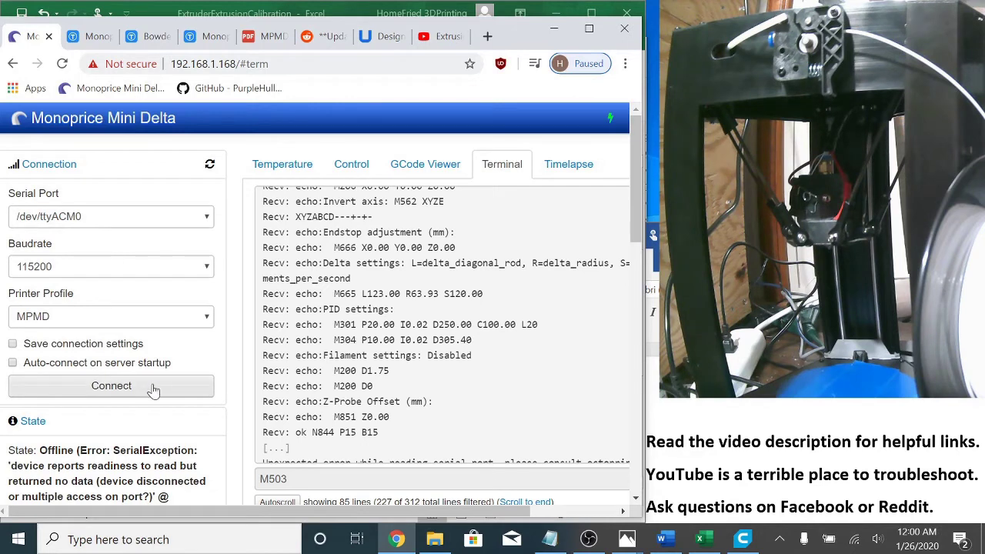
Step: Reconnect OctoPrint to the printer so it shows Operational again
click(154, 389)
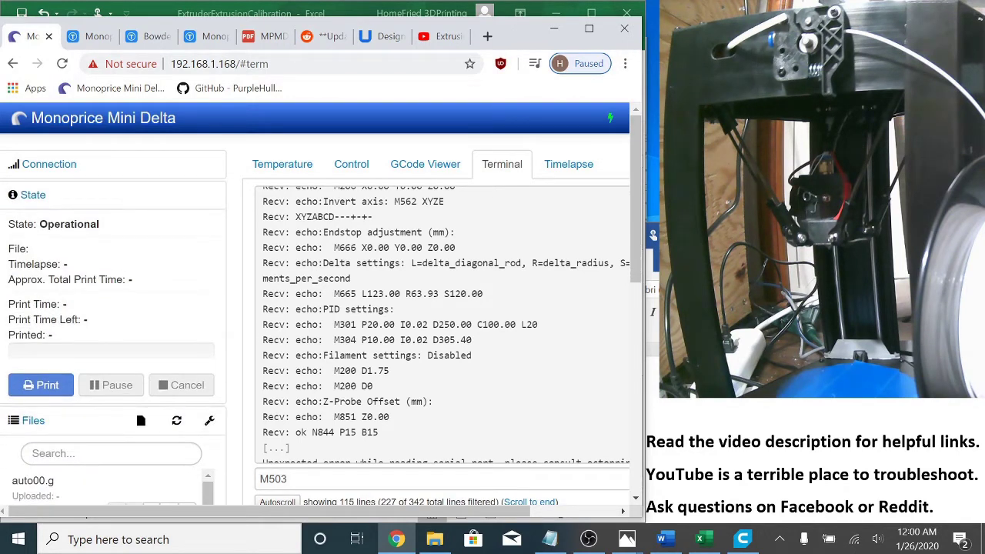
scroll(561, 338, down, 10)
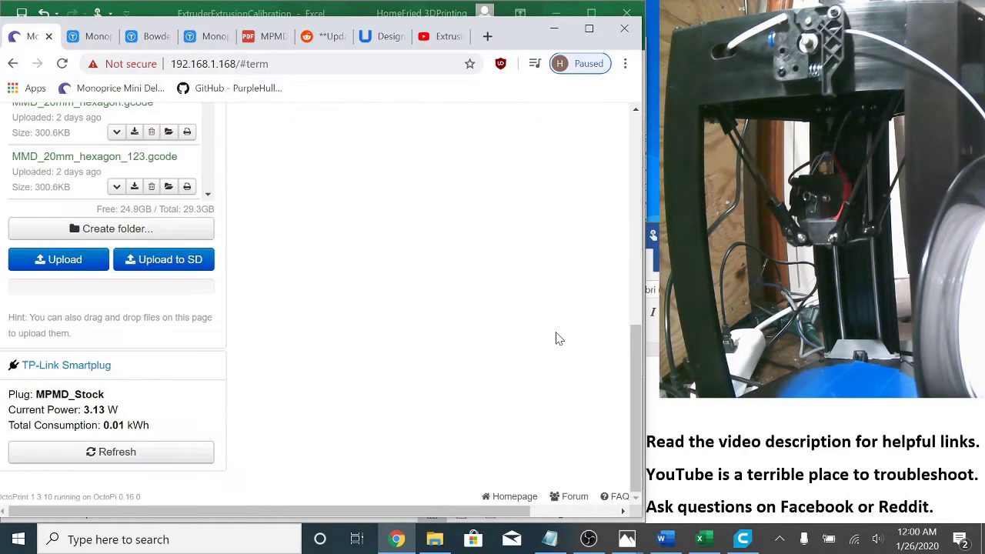
scroll(559, 339, up, 3)
click(278, 230)
scroll(567, 387, up, 1)
Step: Send the pending M503 and scroll through the returned settings report
click(431, 283)
key(Return)
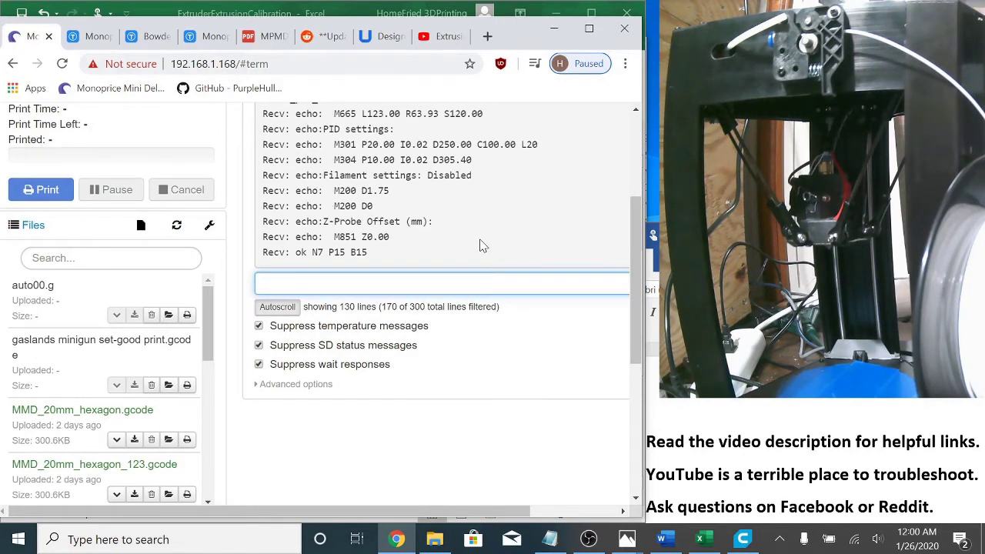
scroll(480, 248, up, 1)
scroll(480, 248, down, 1)
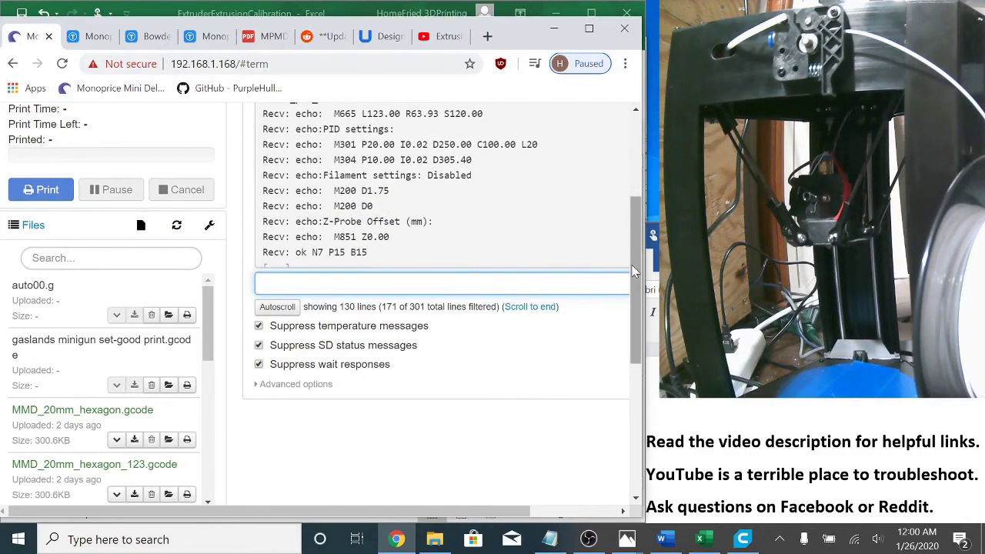
drag(638, 274, 657, 225)
scroll(531, 239, up, 4)
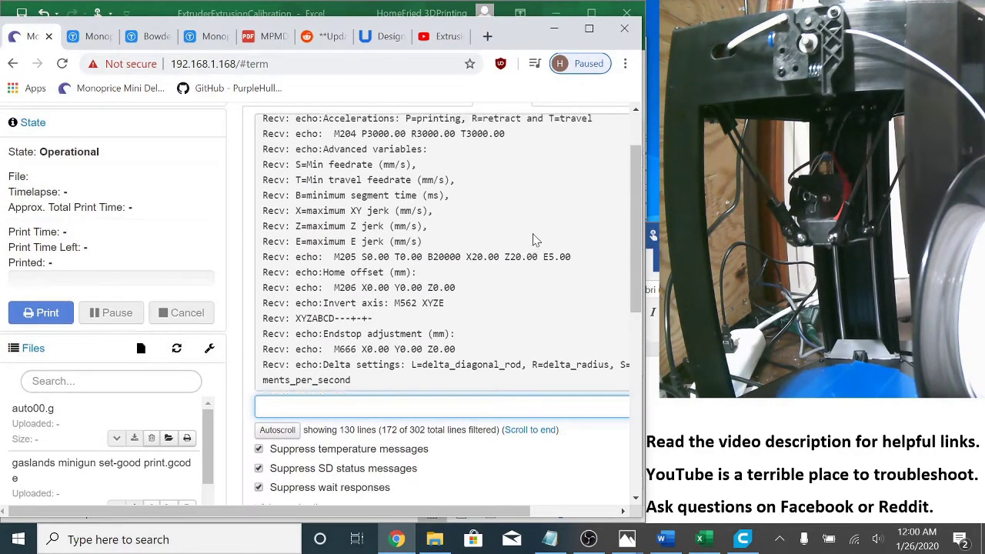
scroll(543, 240, up, 2)
scroll(516, 323, down, 6)
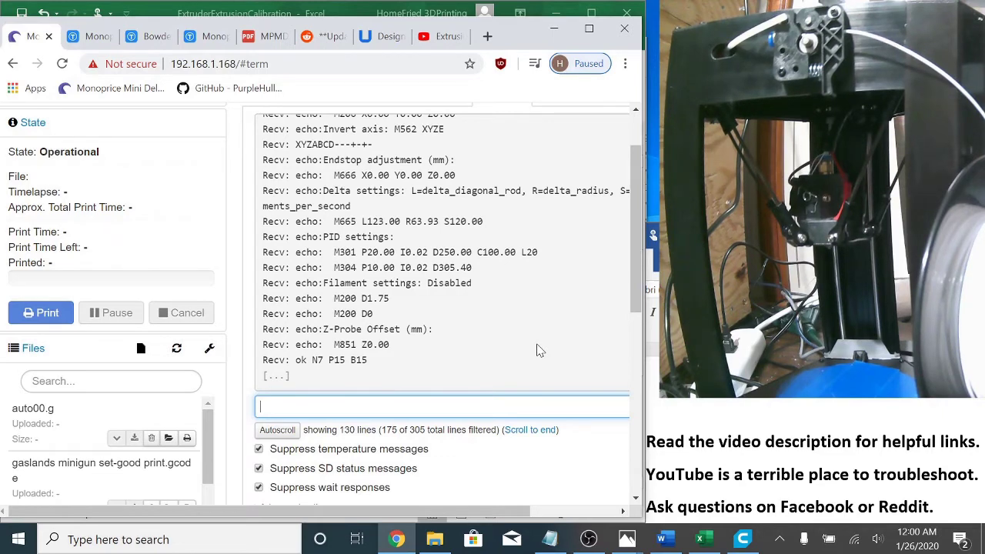
Step: Recall M83 from command history and send it to set relative extrusion
text(M503)
key(Up)
key(Up)
key(Up)
key(Return)
key(Up)
key(Up)
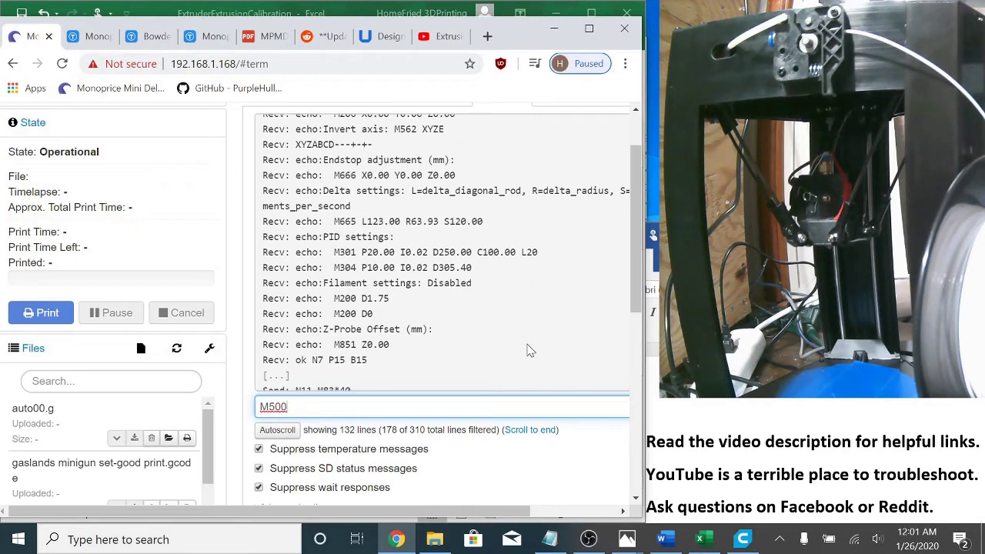
key(Up)
key(Up)
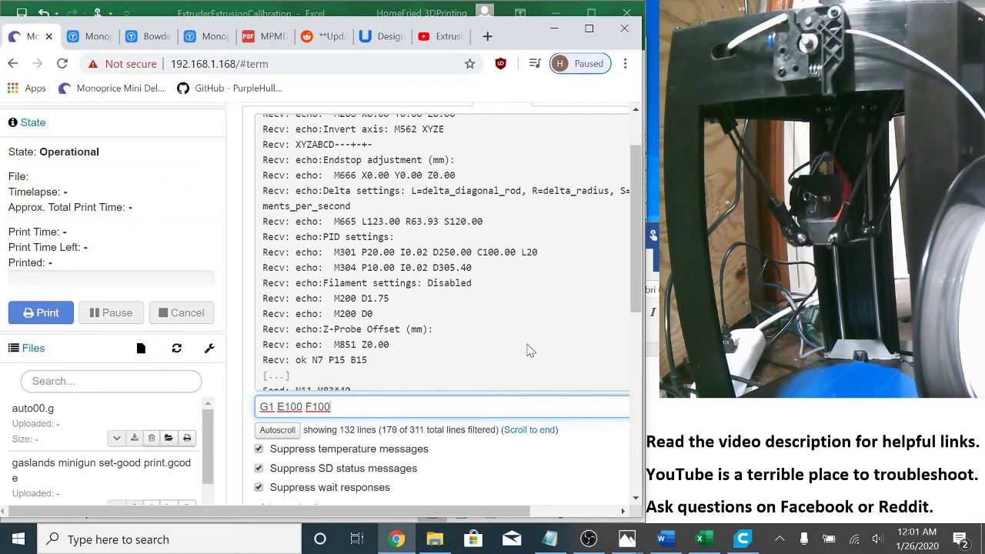
Step: Resend G1 E100 F100 and wait through the timeouts until the printer replies ok
key(Return)
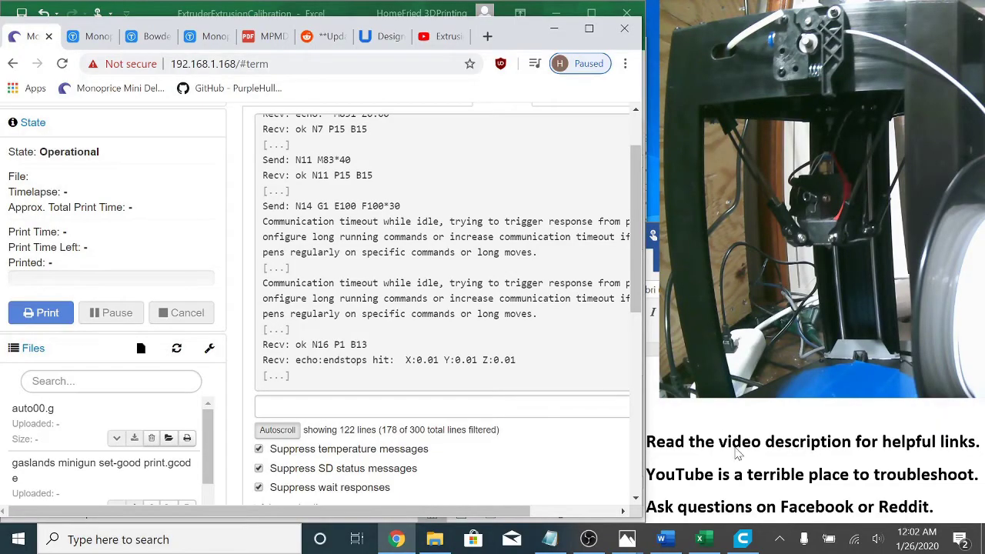
Step: Bring the calibration spreadsheet forward and cancel the pending copy of the result
click(704, 541)
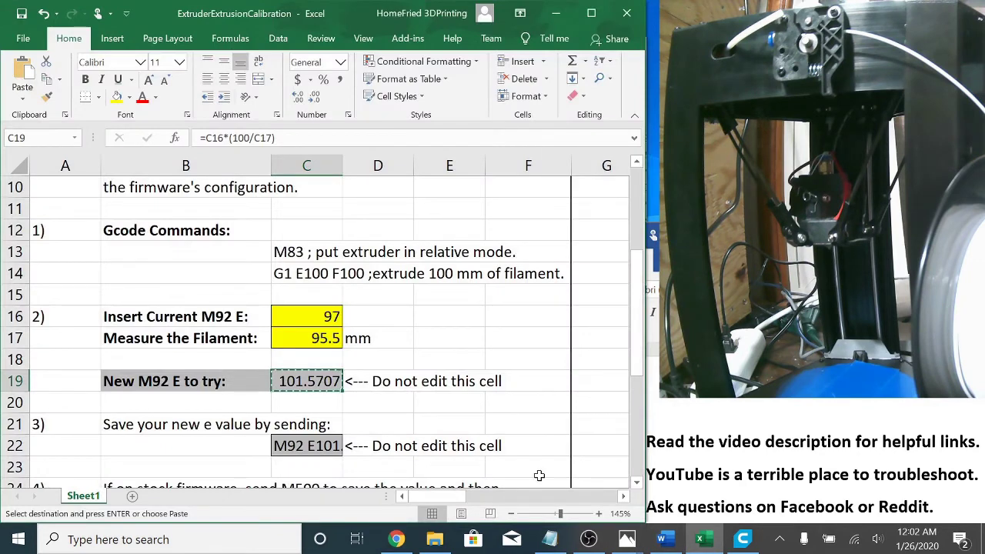
click(441, 338)
key(Escape)
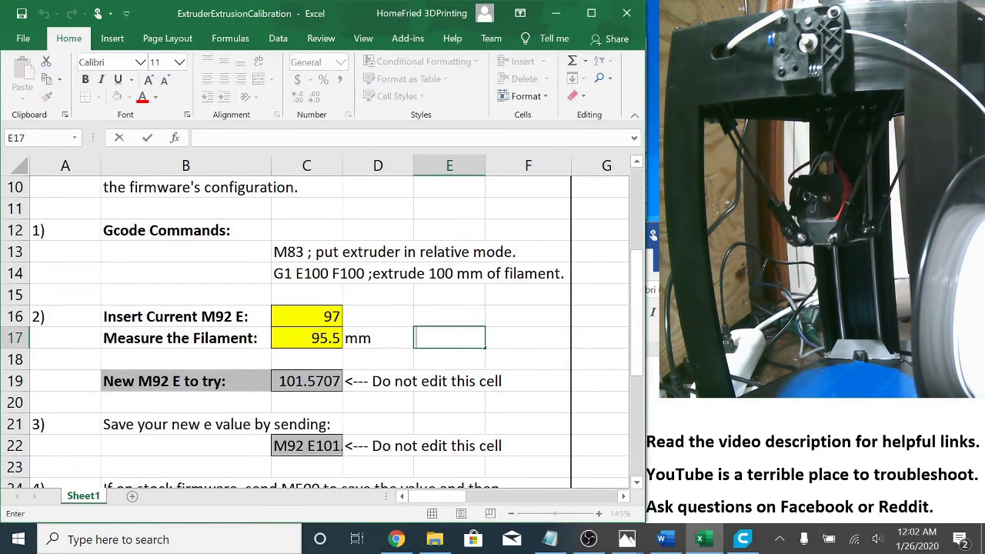
click(446, 316)
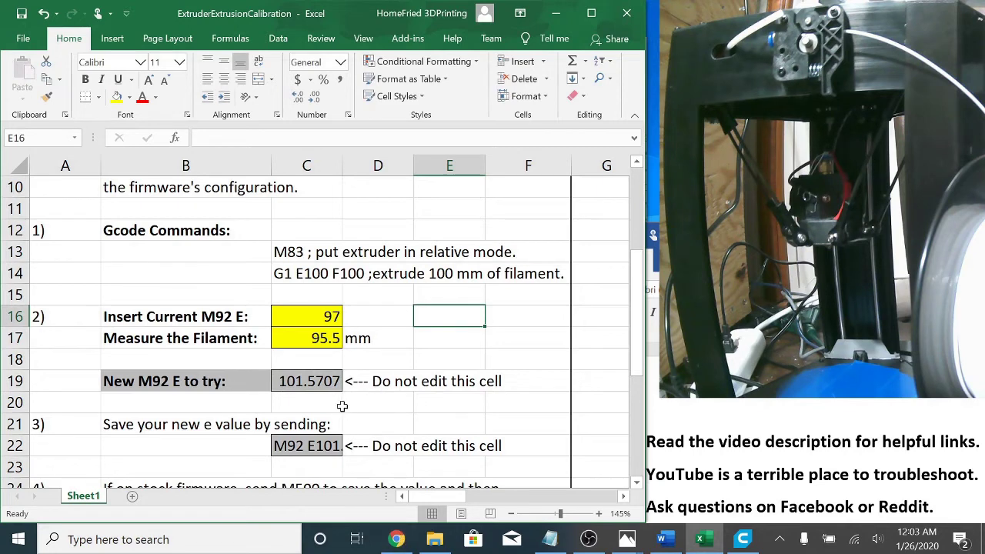
Step: Enter 101.5707 as the current M92 E value in C16 and 99 mm measured in C17
click(320, 318)
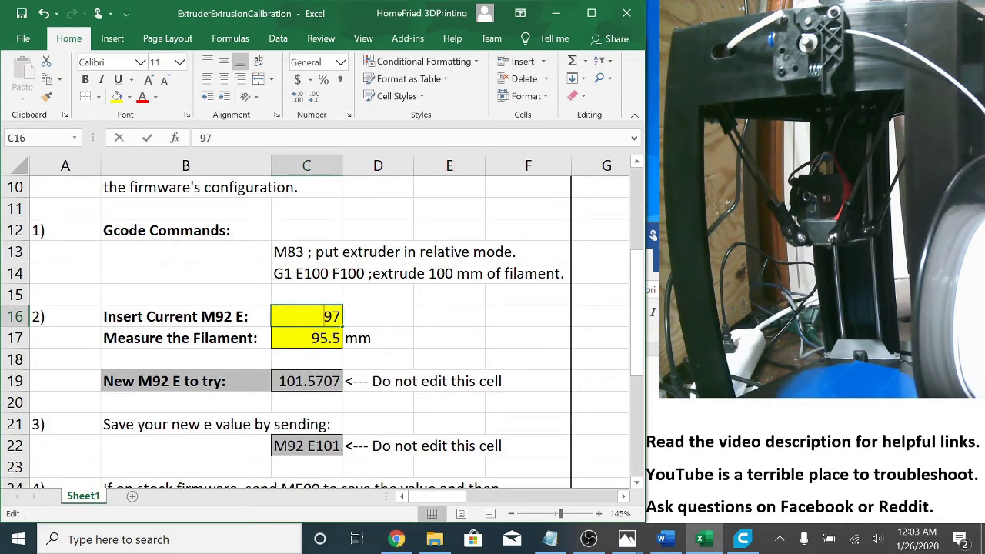
double_click(320, 318)
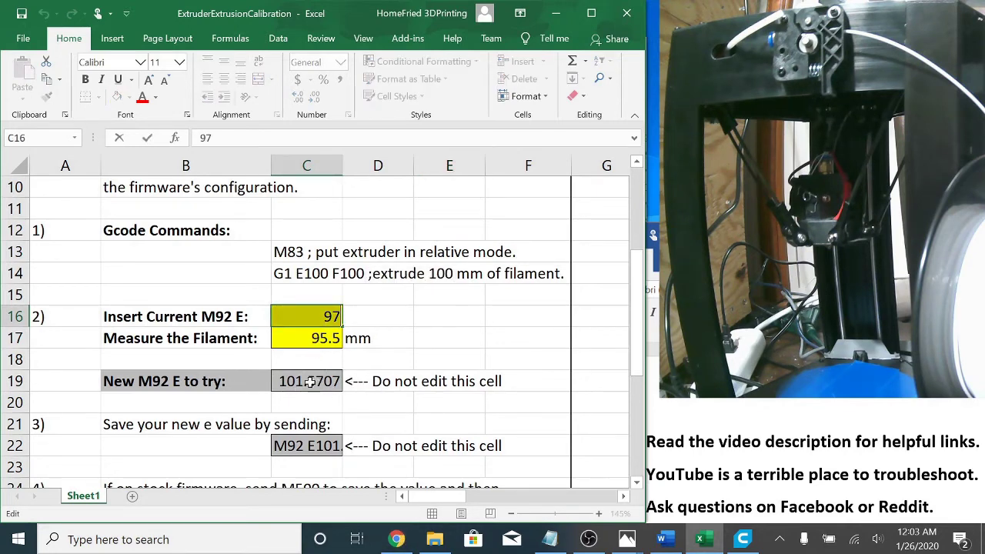
text(101)
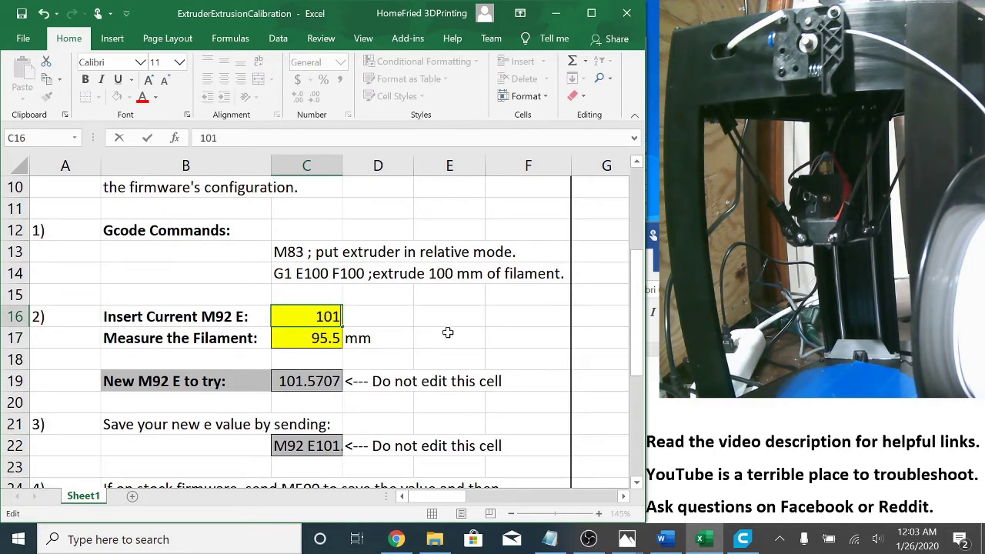
text(.57)
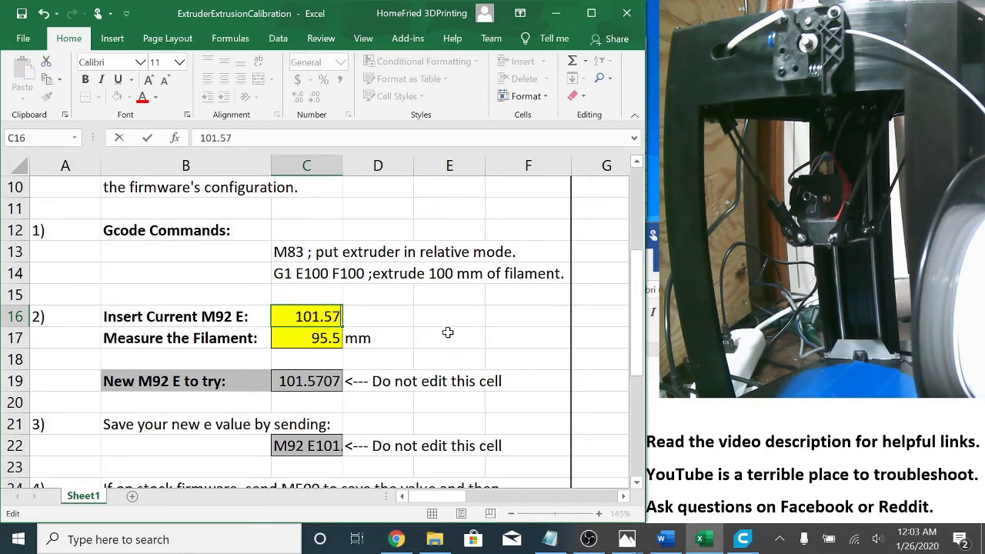
text(07)
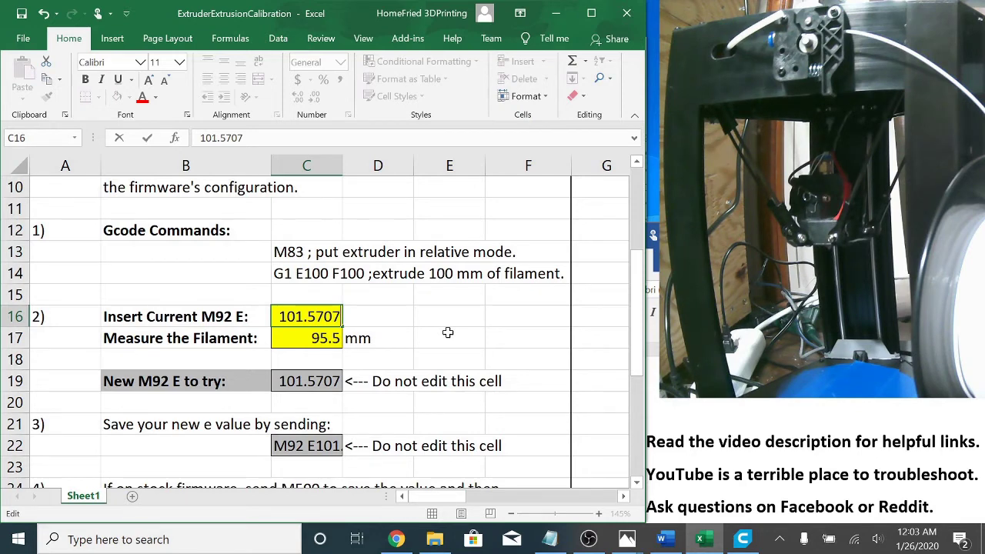
key(Return)
key(BackSpace)
text(99)
key(Return)
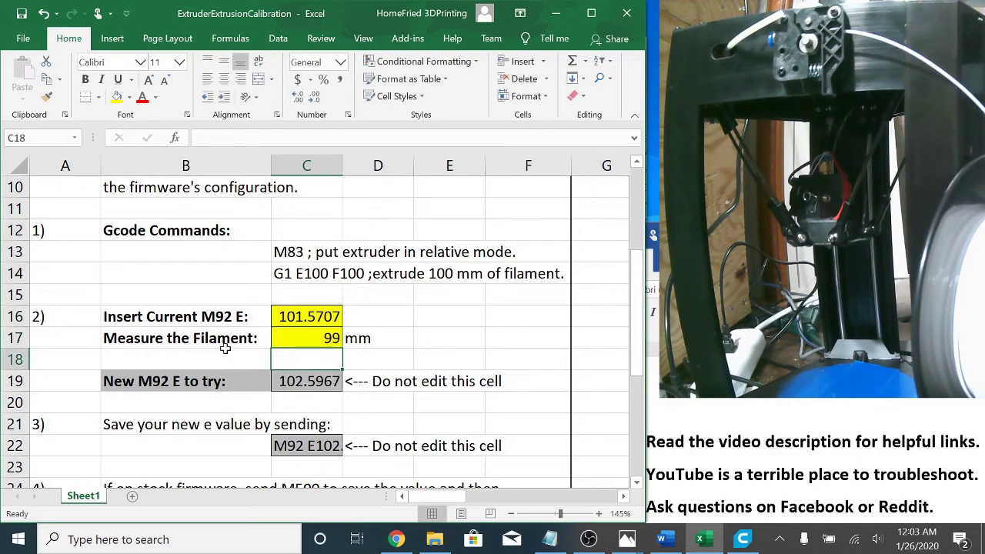
Step: Copy the new E value from C19 and send it as M92 E102.5966667 in OctoPrint's terminal
click(307, 381)
key(ctrl+c)
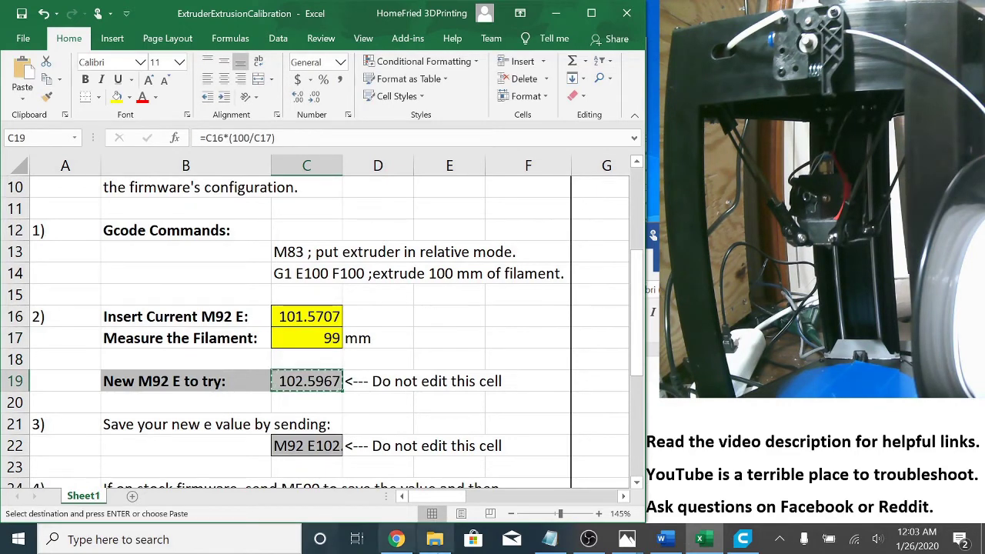
click(397, 540)
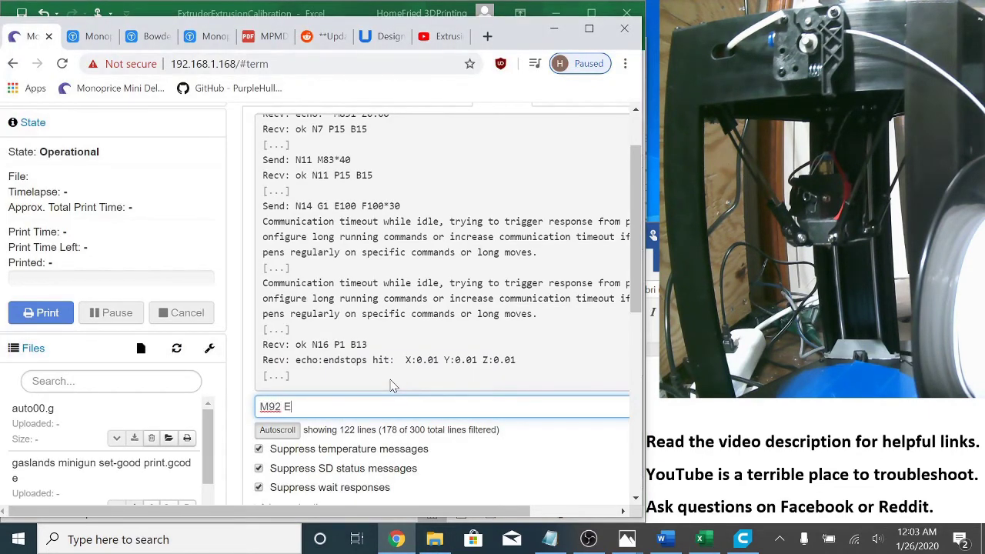
key(ctrl+v)
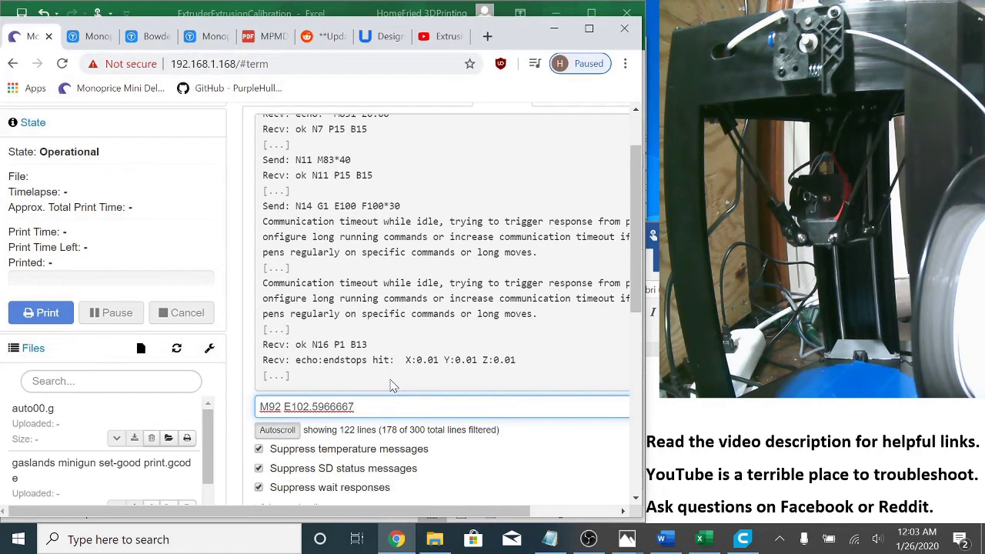
key(Return)
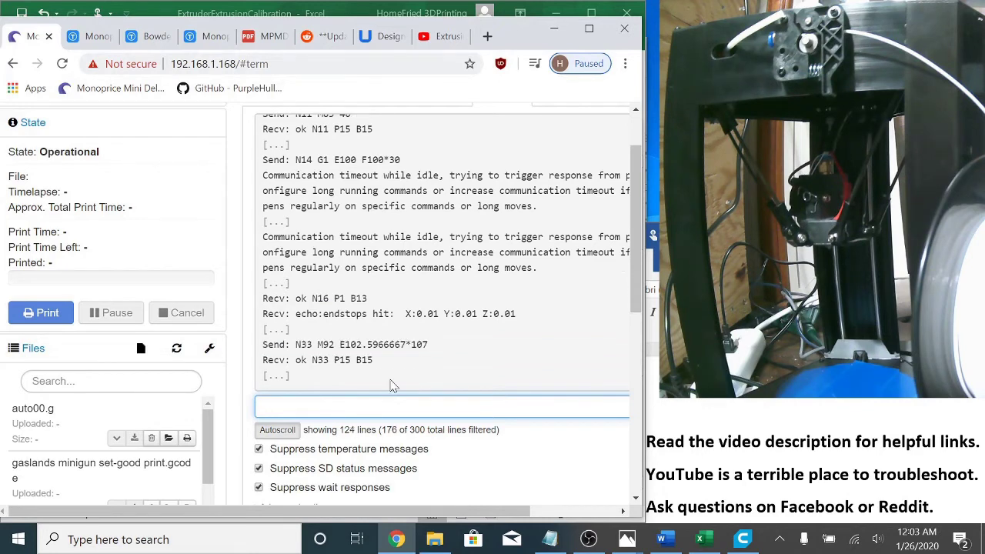
Step: Send M500 to store the new E-steps in the printer's memory
text(M500)
key(Return)
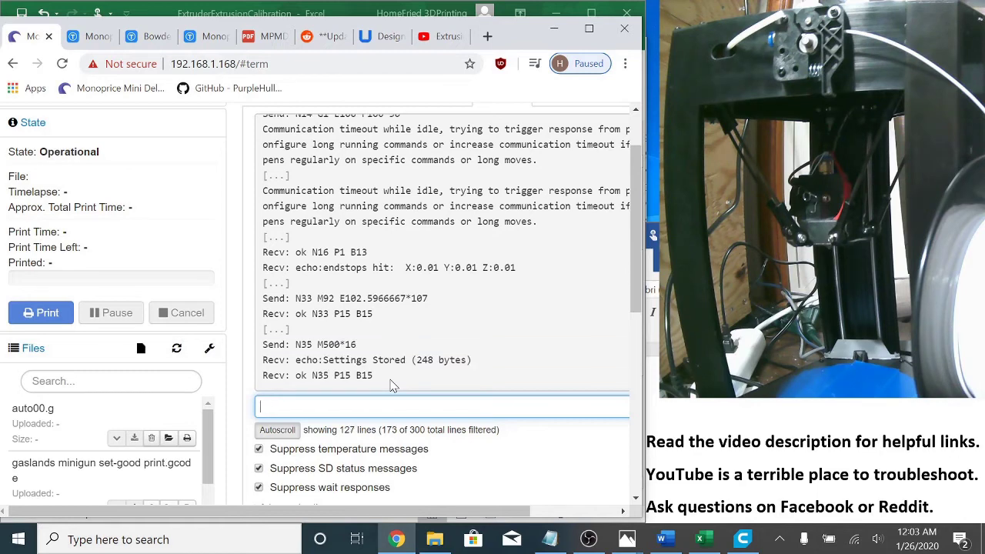
scroll(636, 167, up, 1)
Step: Power-cycle the printer with the TP-Link smart plug and reconnect OctoPrint until it reports Operational
click(613, 121)
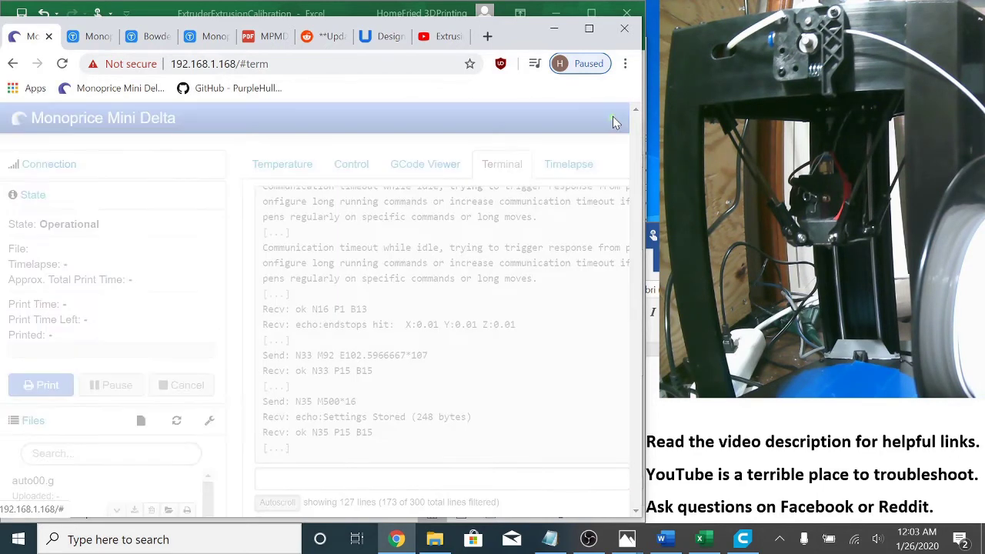
click(578, 241)
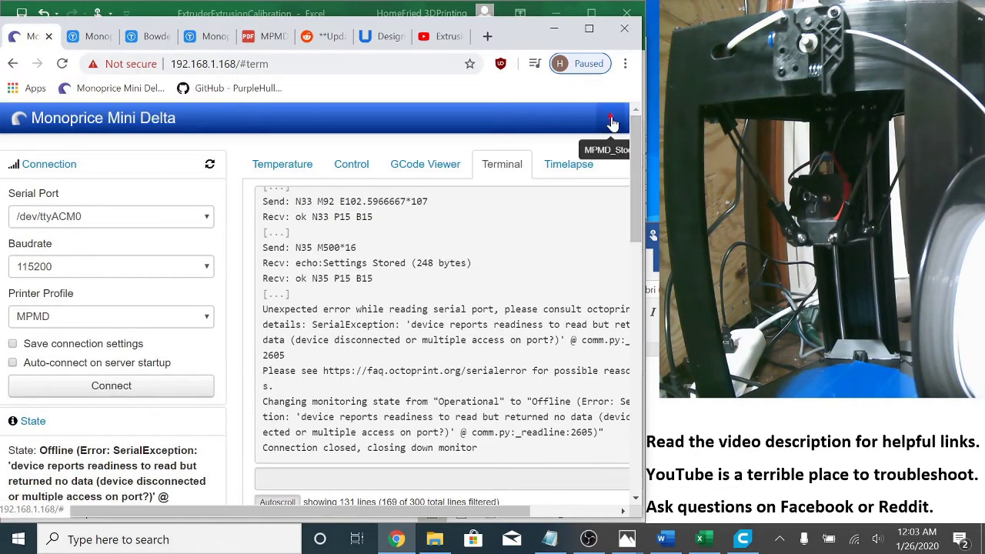
click(612, 121)
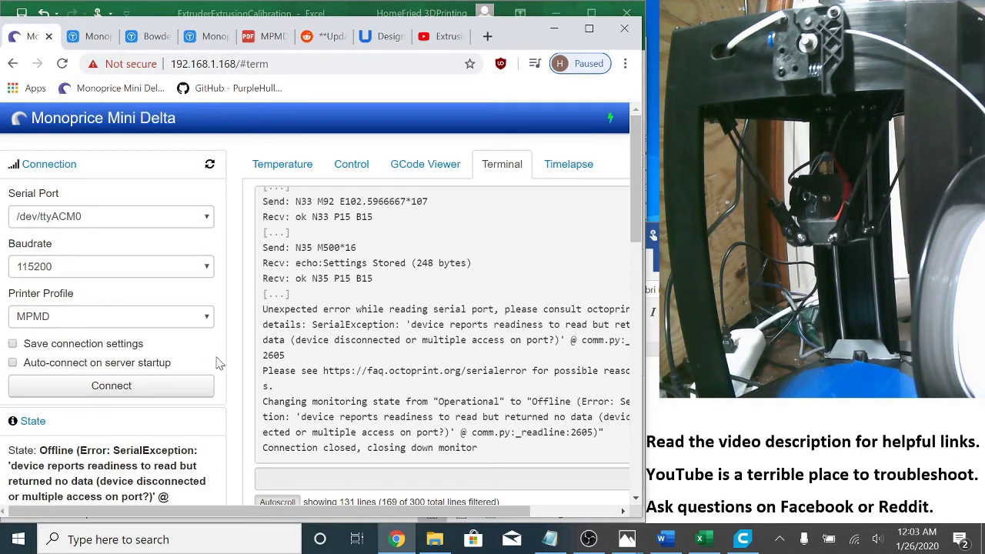
click(176, 394)
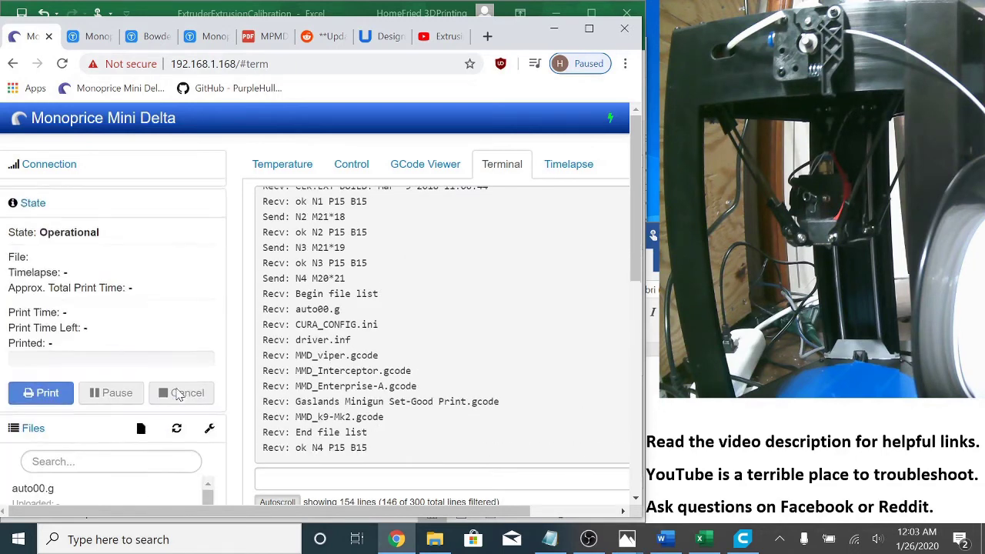
drag(636, 235, 635, 270)
click(339, 394)
Step: Request the printer's settings report to verify the stored E-steps
text(M503)
key(Return)
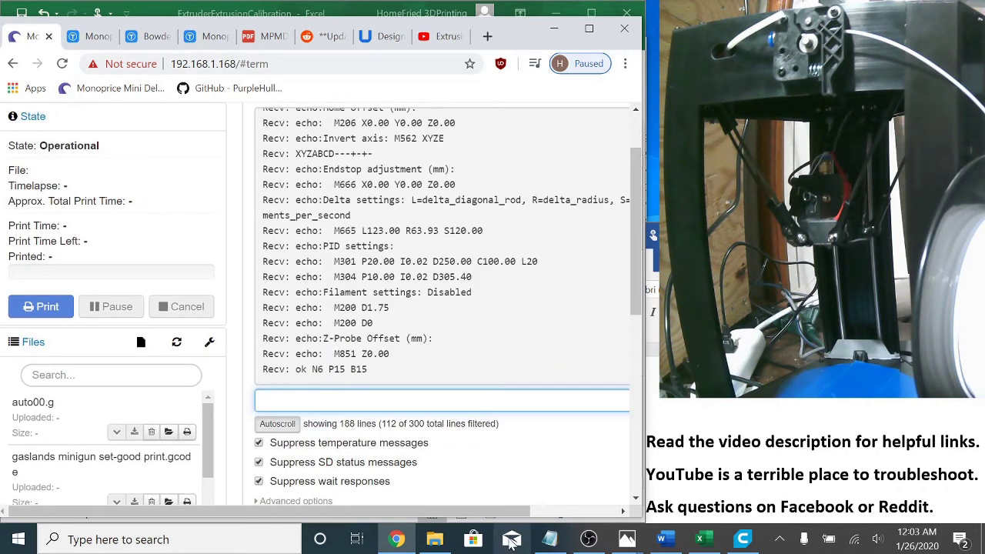
scroll(549, 273, up, 4)
scroll(547, 272, down, 5)
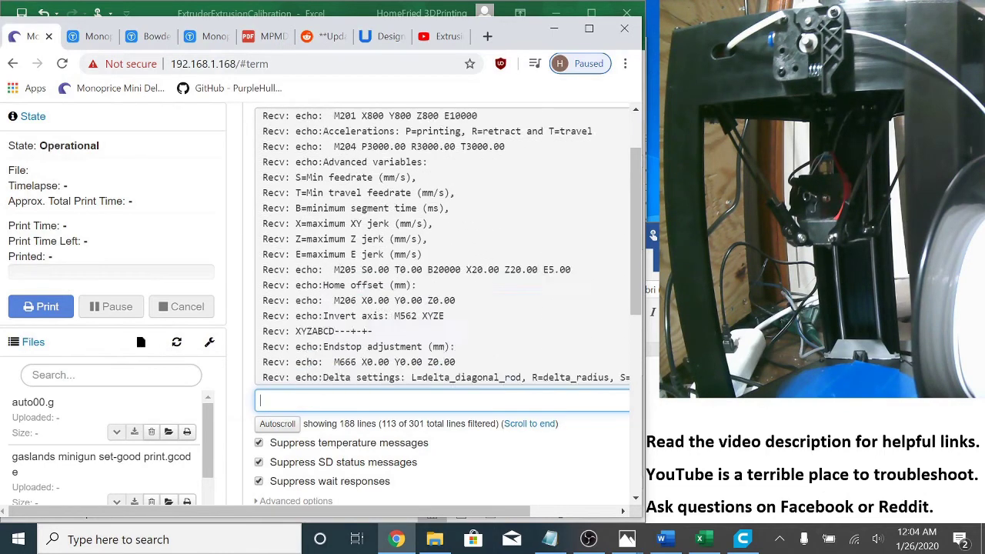
Step: Enable Autoscroll, send M83 for relative extrusion, then G1 E100 F100 to extrude 100 mm
click(279, 424)
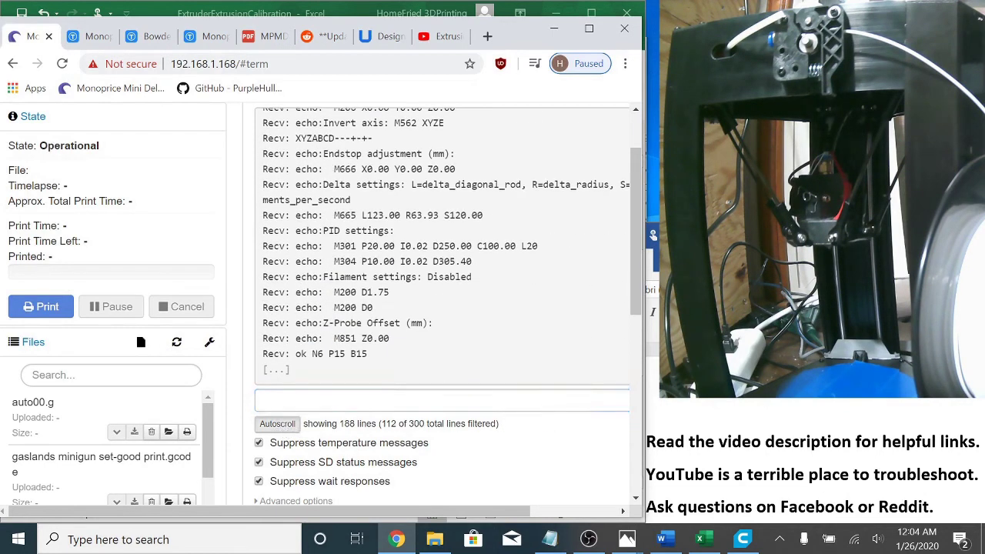
click(278, 399)
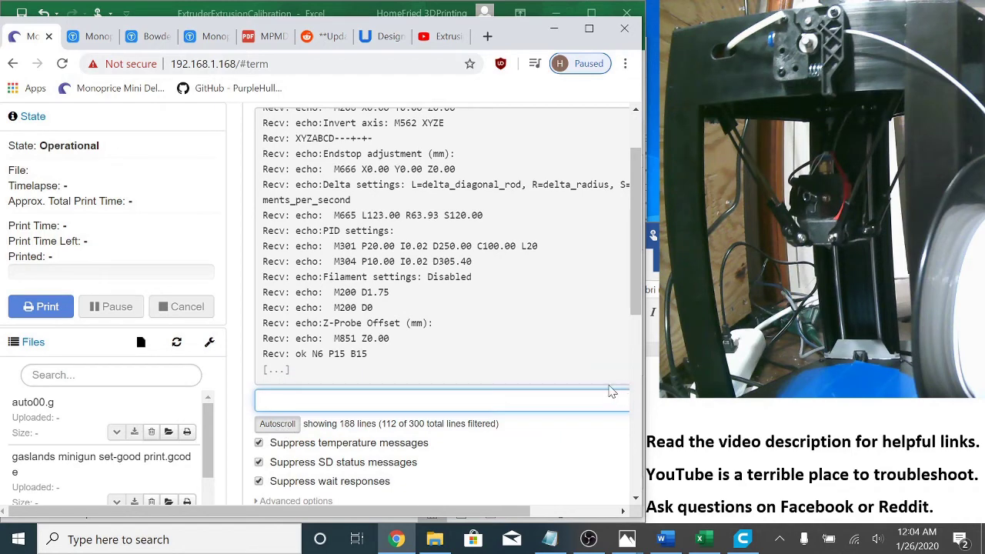
text(M503)
key(Up)
key(Up)
key(Up)
key(Return)
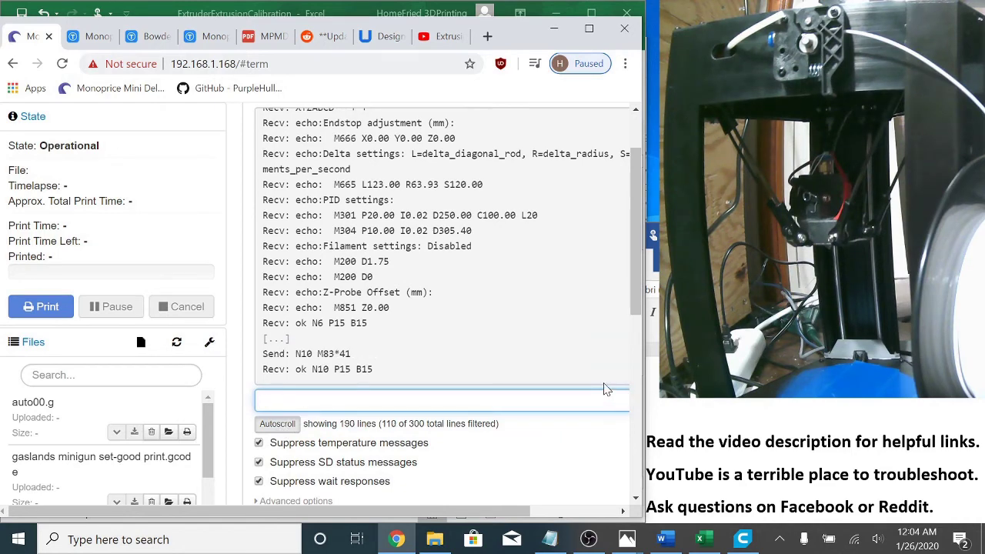
text(M92 E)
key(ctrl+v)
key(Up)
key(Up)
key(Return)
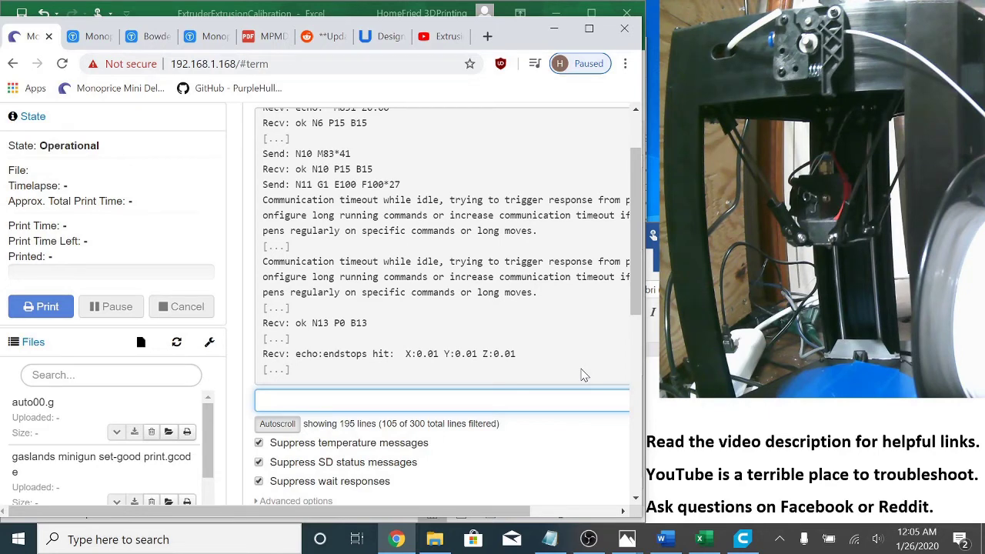
click(702, 539)
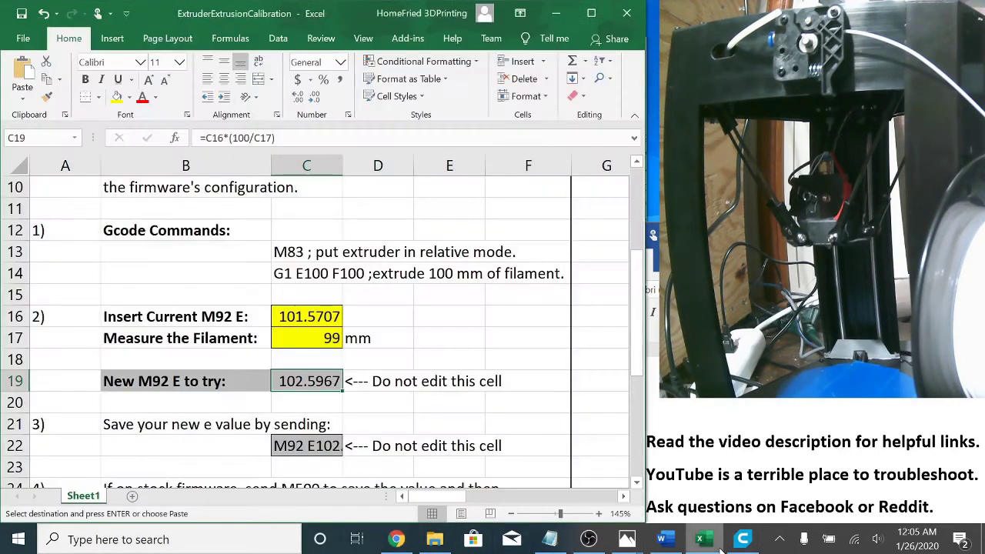
click(505, 339)
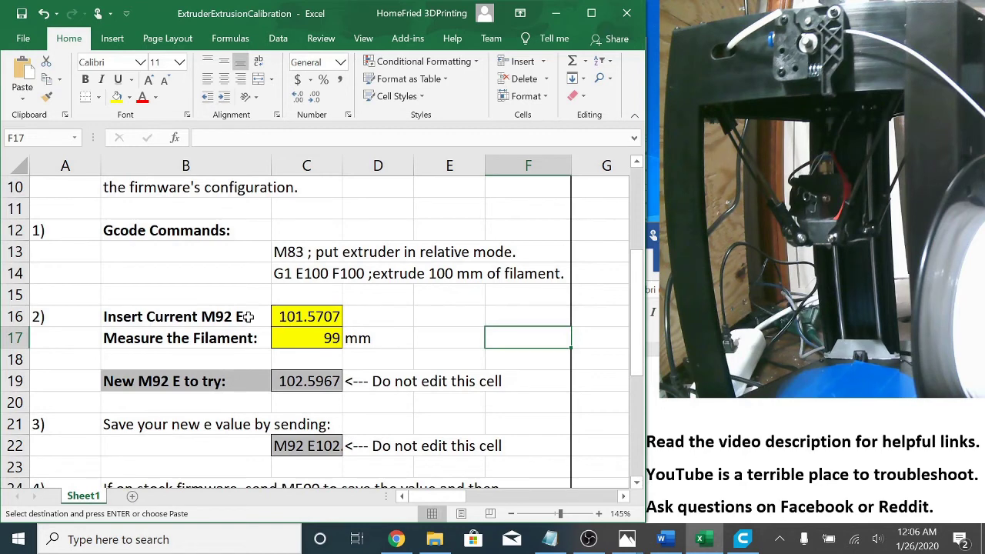
click(313, 317)
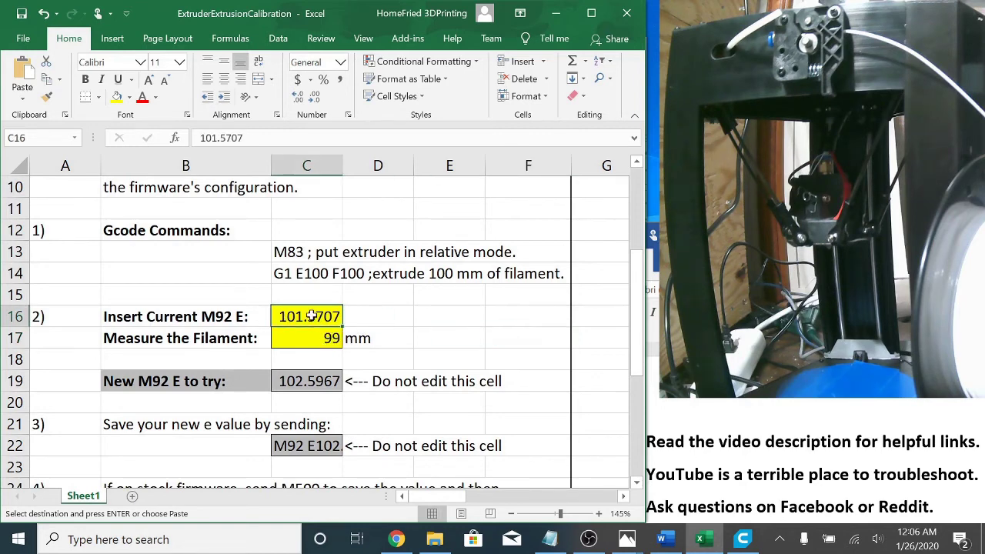
click(332, 383)
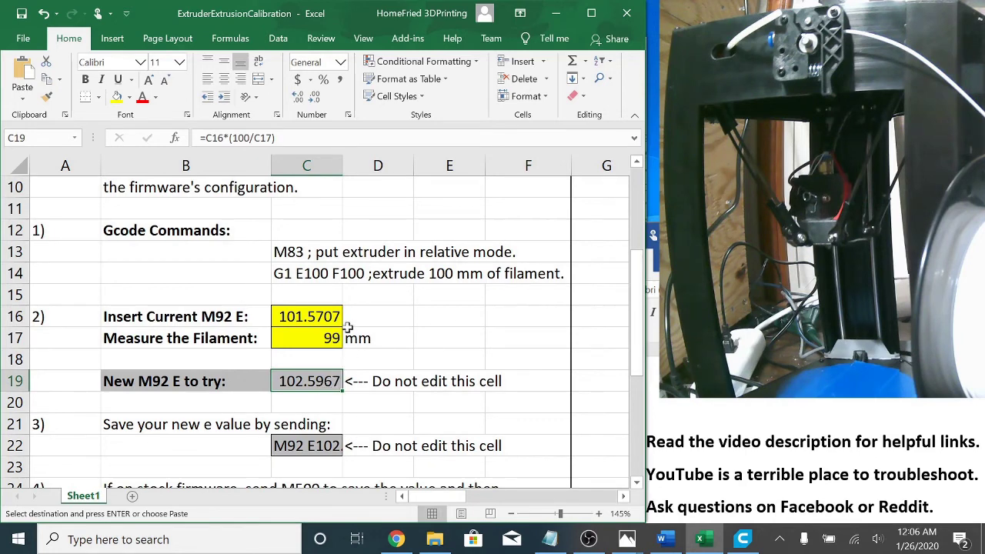
click(299, 316)
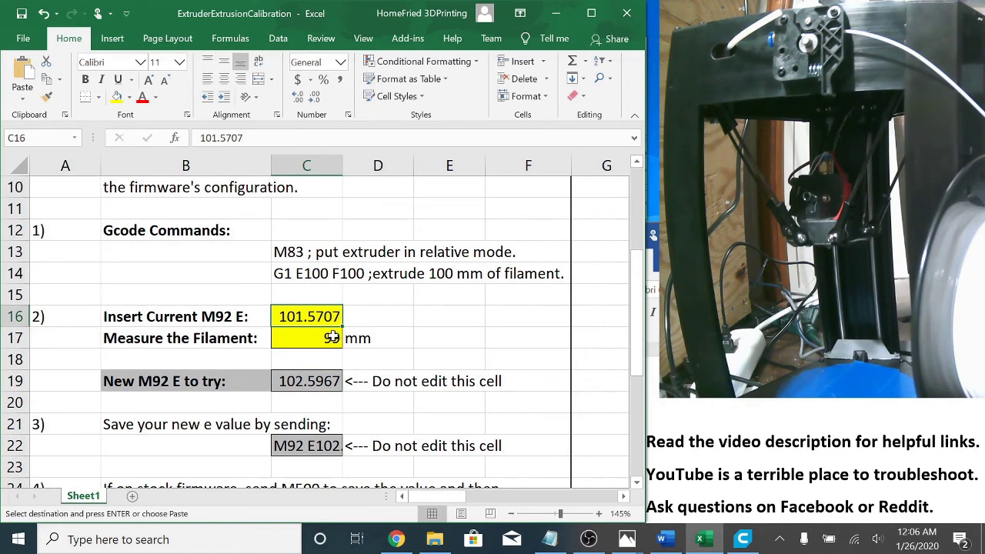
click(396, 539)
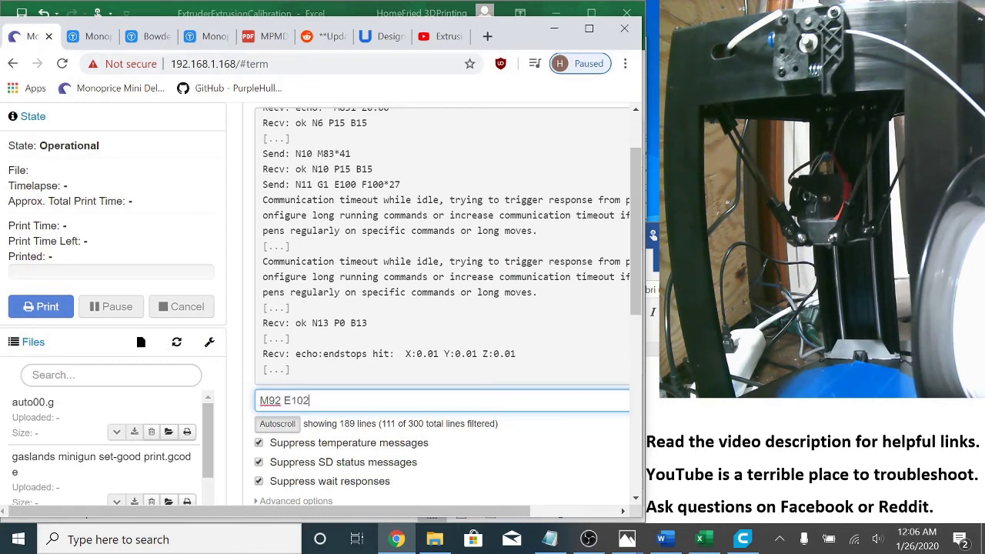
Step: Send M92 E102 and save it to printer memory with M500
key(Return)
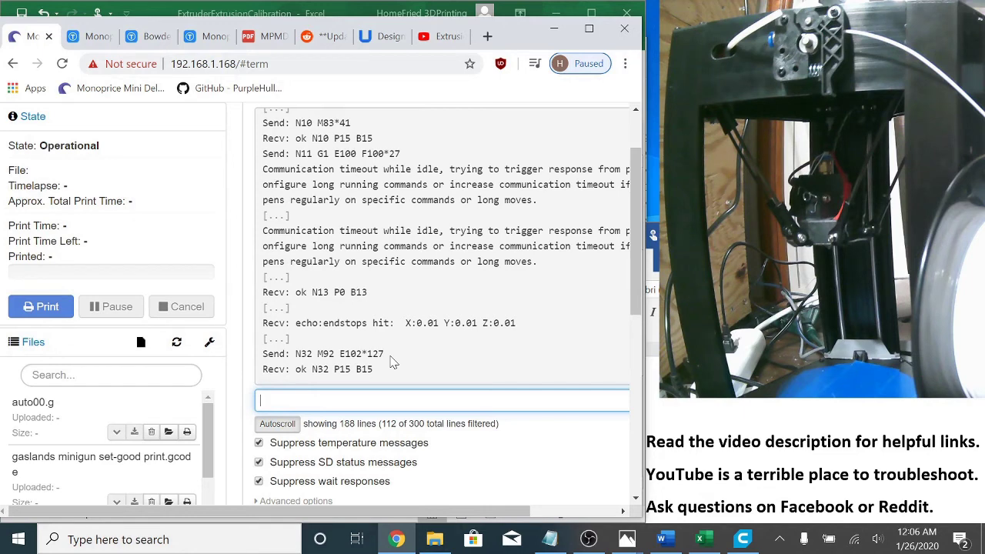
text(M500)
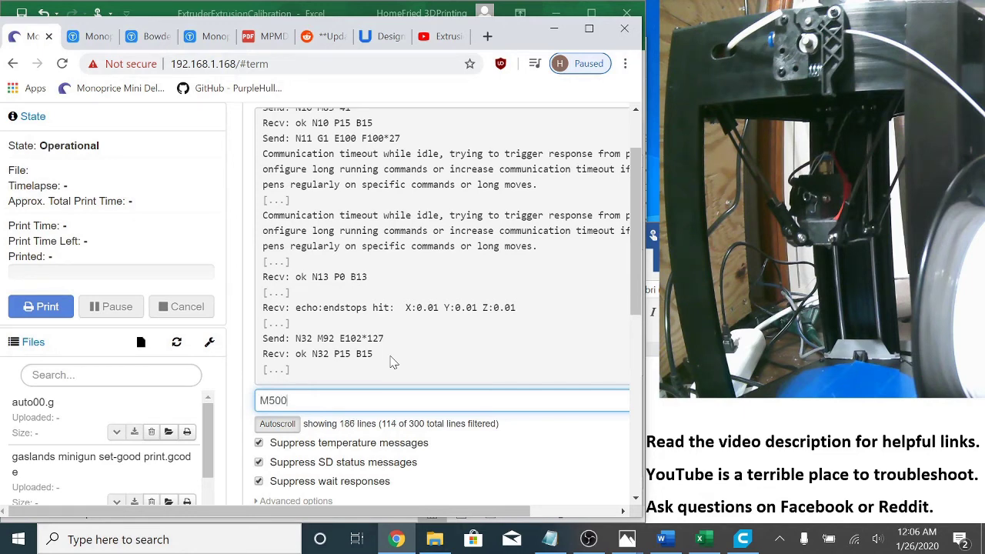
key(Return)
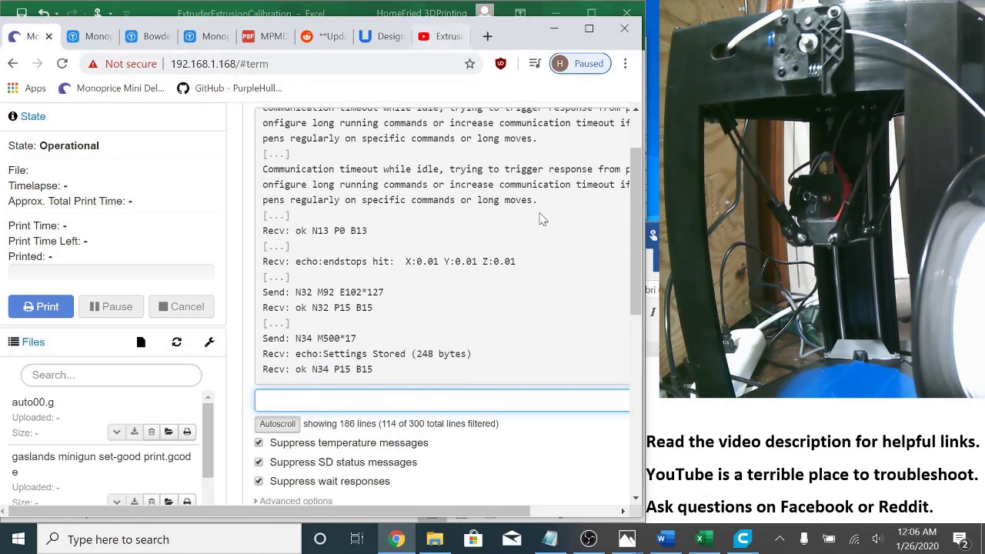
scroll(643, 151, up, 1)
Step: Turn the printer's smart plug off and back on, confirming each switch with Proceed
click(611, 118)
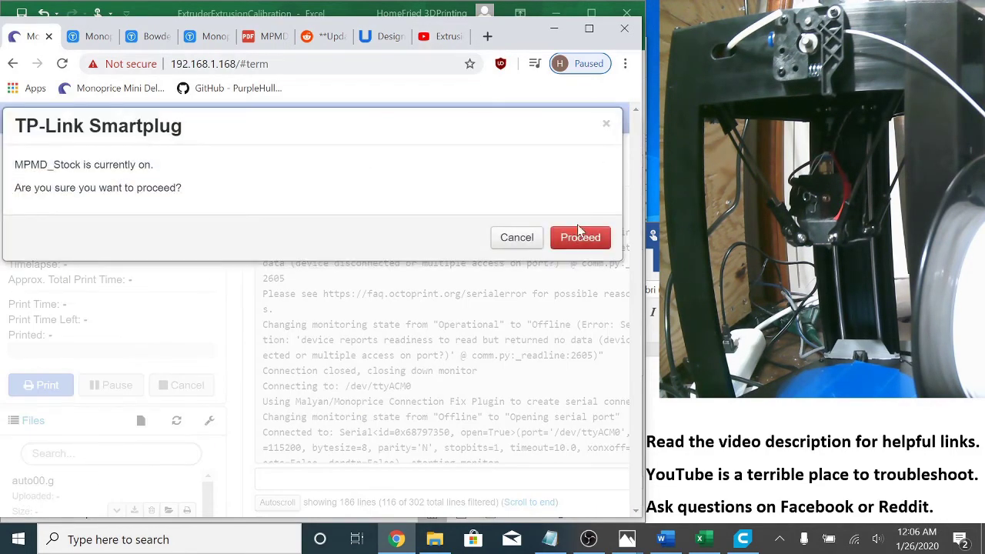
click(583, 237)
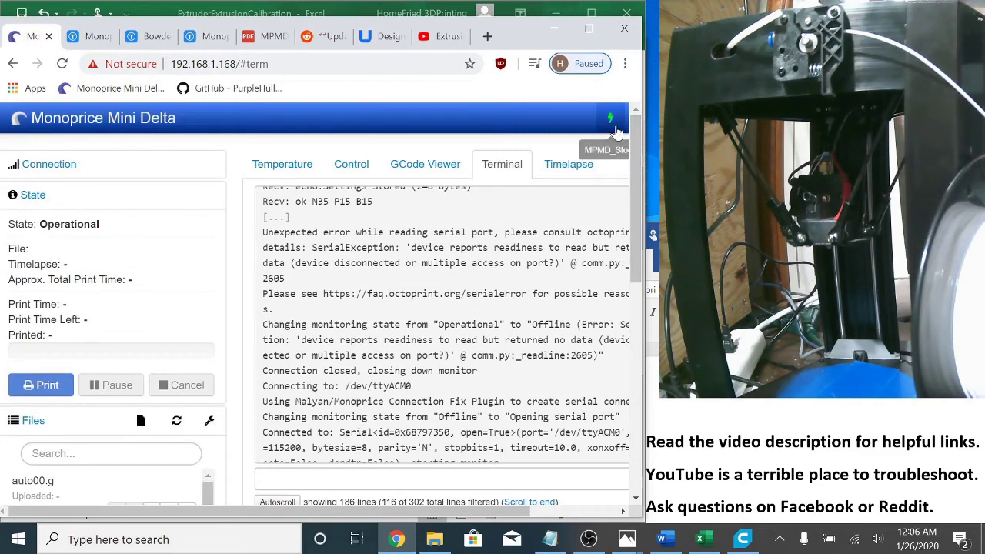
click(612, 116)
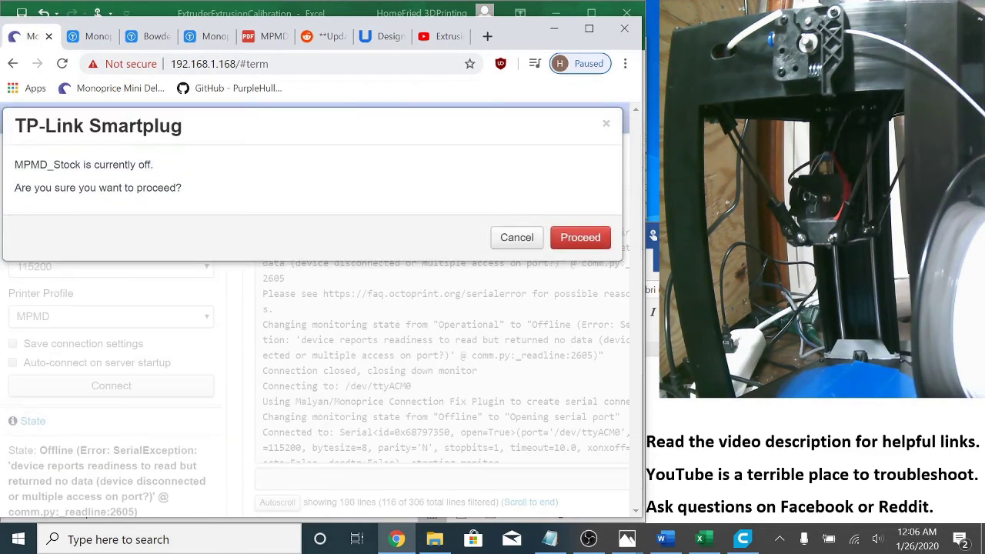
click(598, 237)
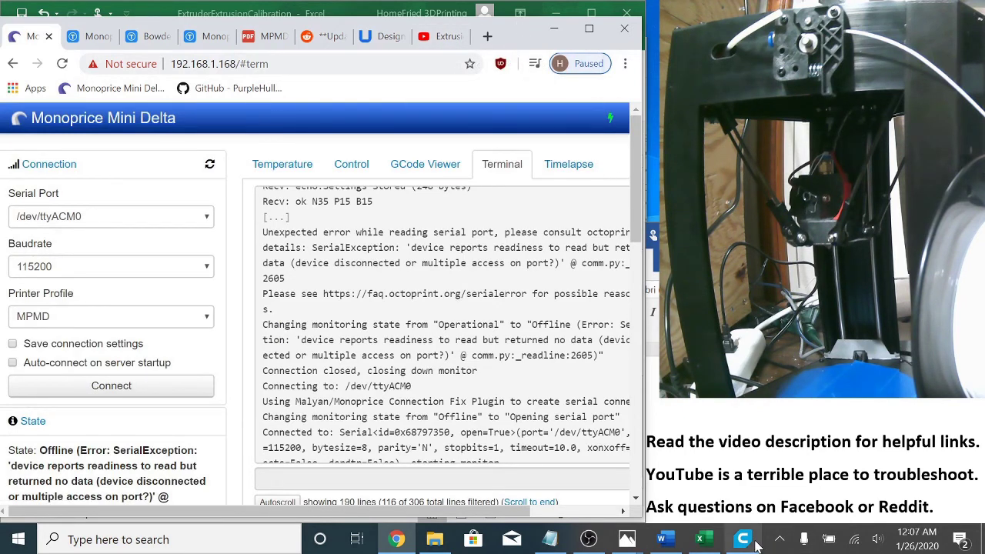
Step: Bring Ultimaker Cura to the front and move its window right and down
click(742, 540)
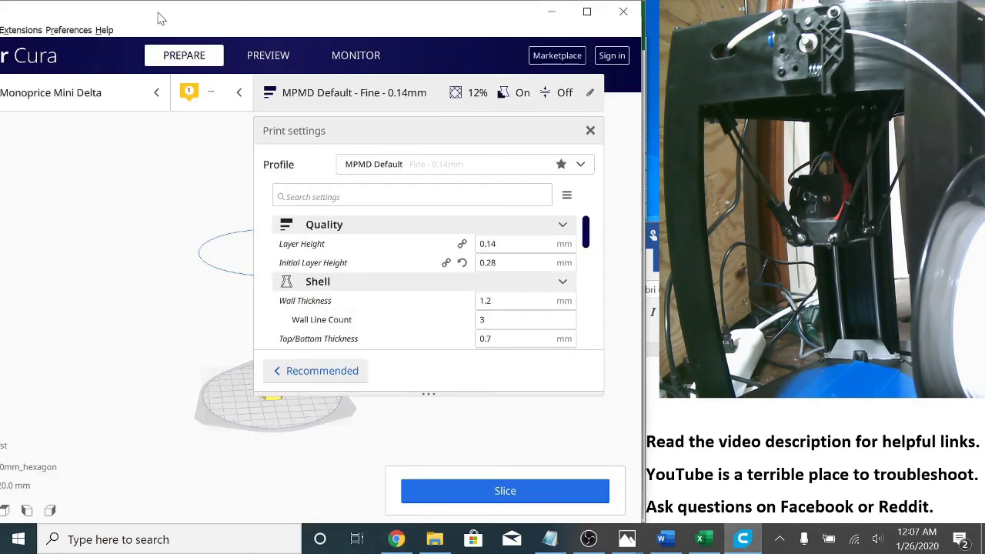
click(33, 31)
mouse_move(68, 33)
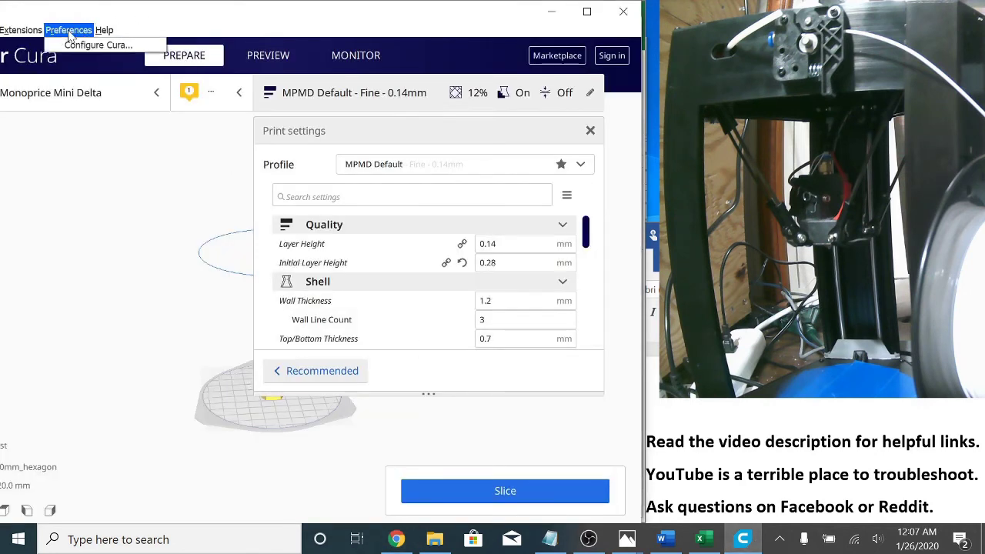
click(128, 12)
drag(129, 12, 278, 18)
Step: Open the Mini Delta's Machine Settings via Manage Printers and append E102 to the Start G-code M92 line
click(128, 35)
mouse_move(194, 53)
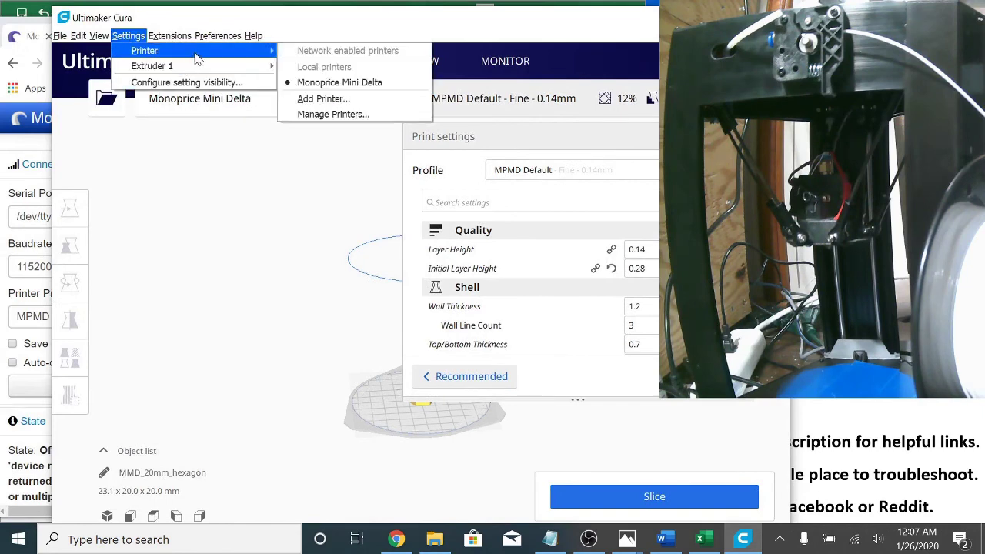
click(347, 113)
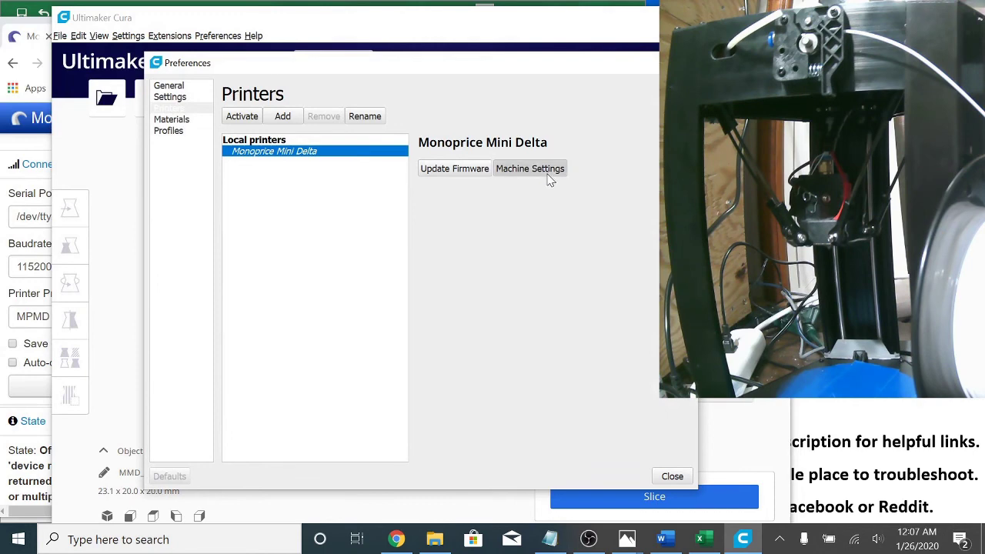
click(529, 169)
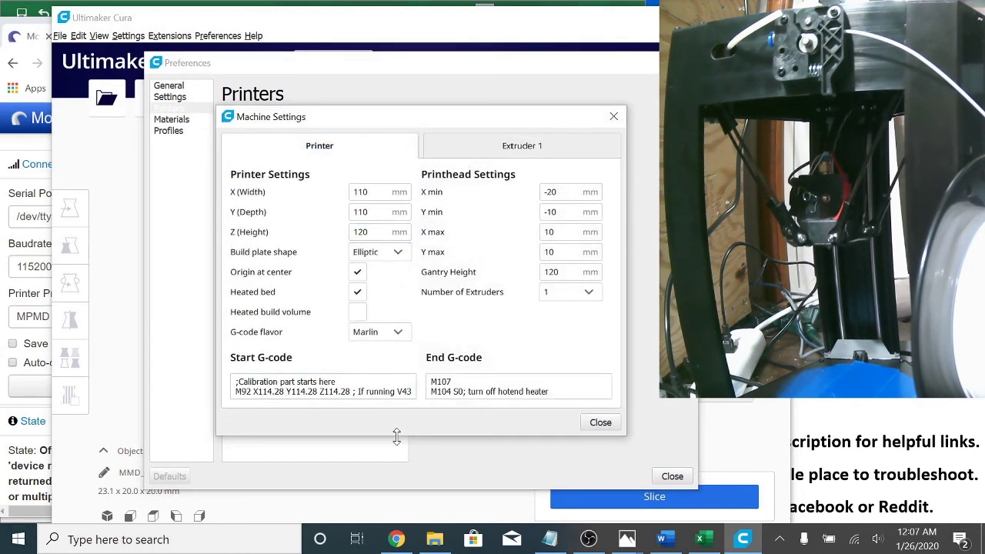
drag(396, 436, 406, 511)
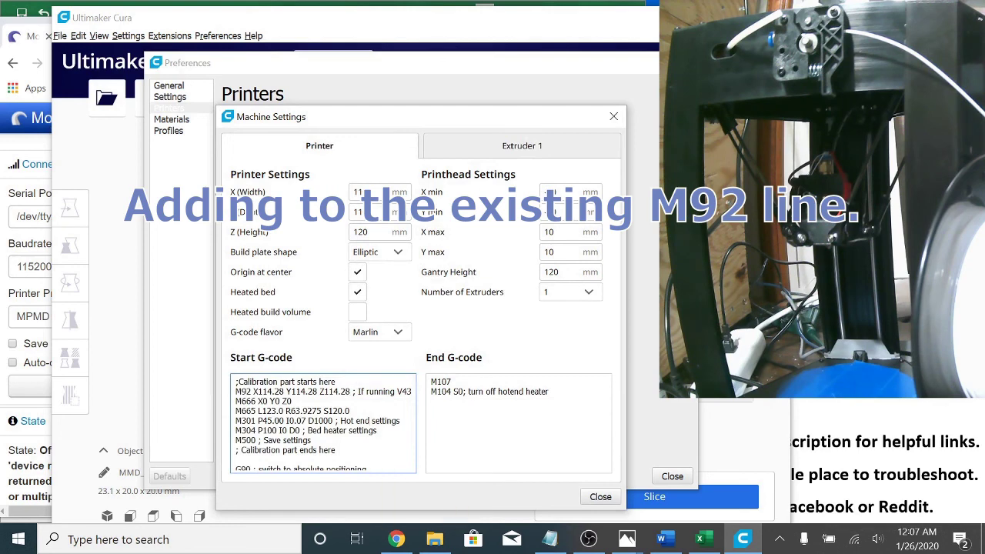
text(E102)
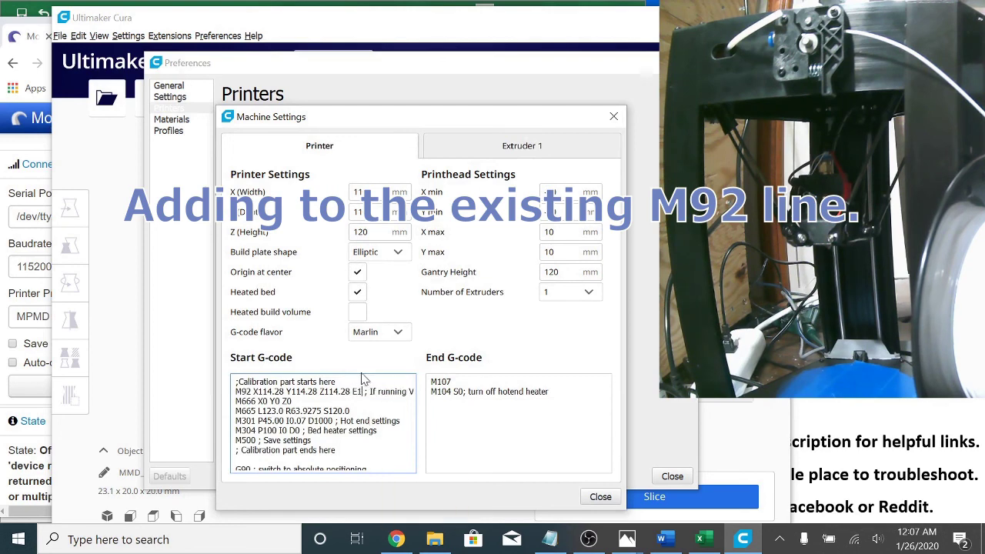